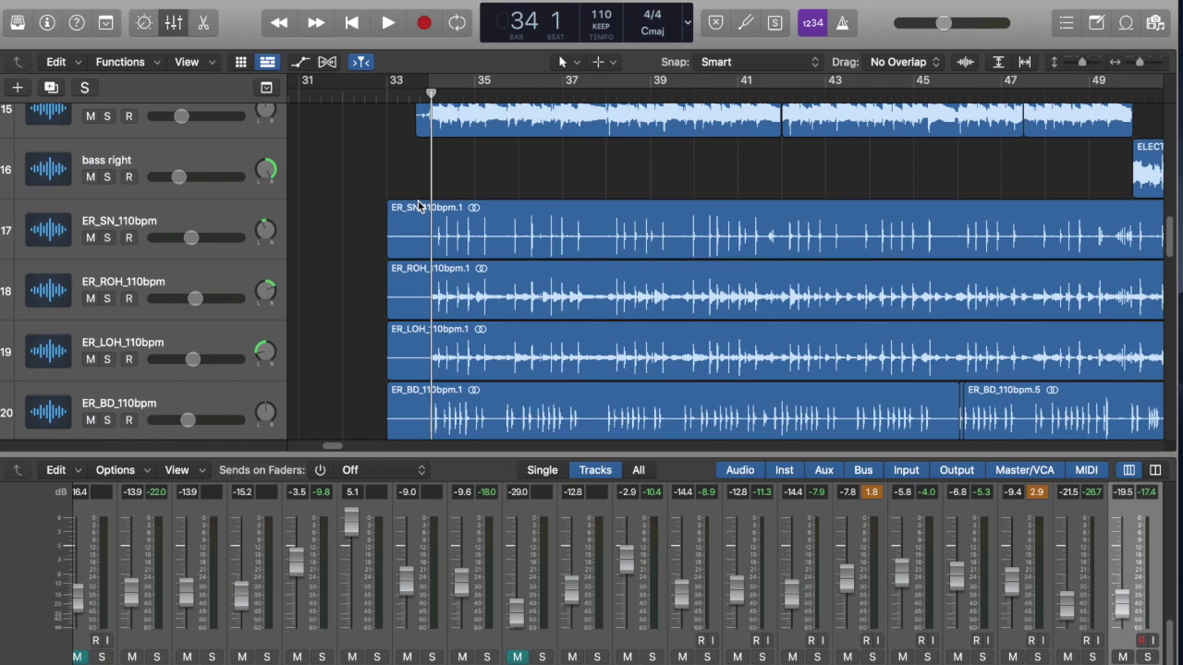
Solo the Deep Sub Bass track, play its part from bar 34, and turn the solo off again
{"action": "scroll", "coordinate": [517, 169], "scroll_direction": "up", "scroll_amount": 3}
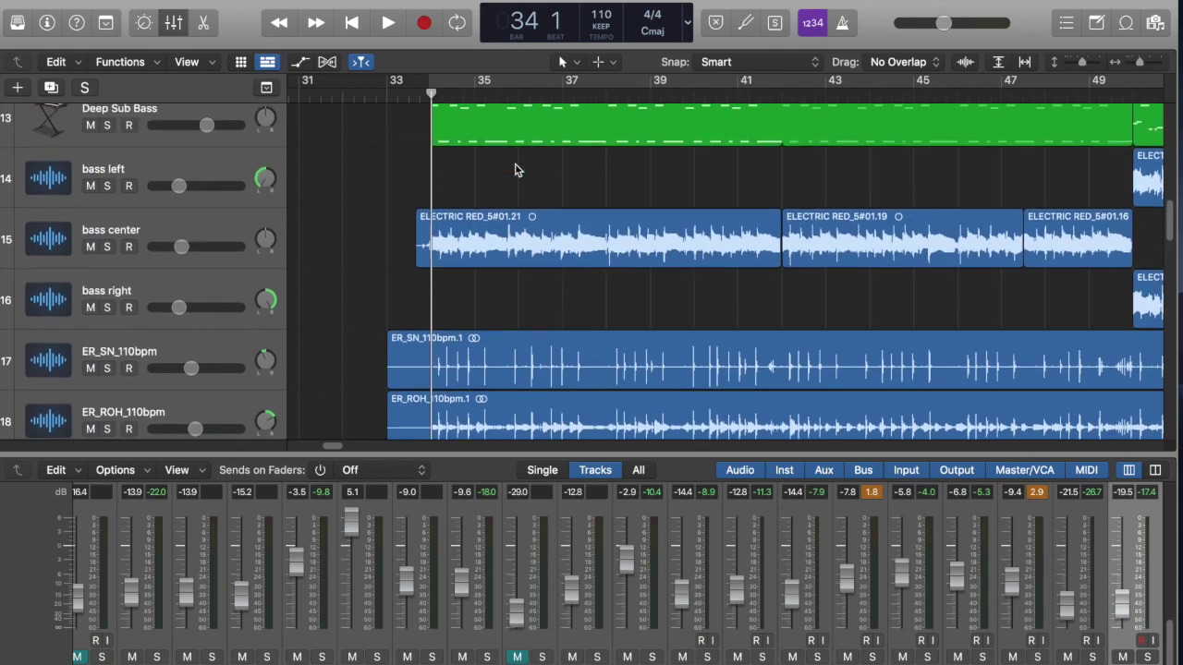
{"action": "scroll", "coordinate": [515, 169], "scroll_direction": "up", "scroll_amount": 1}
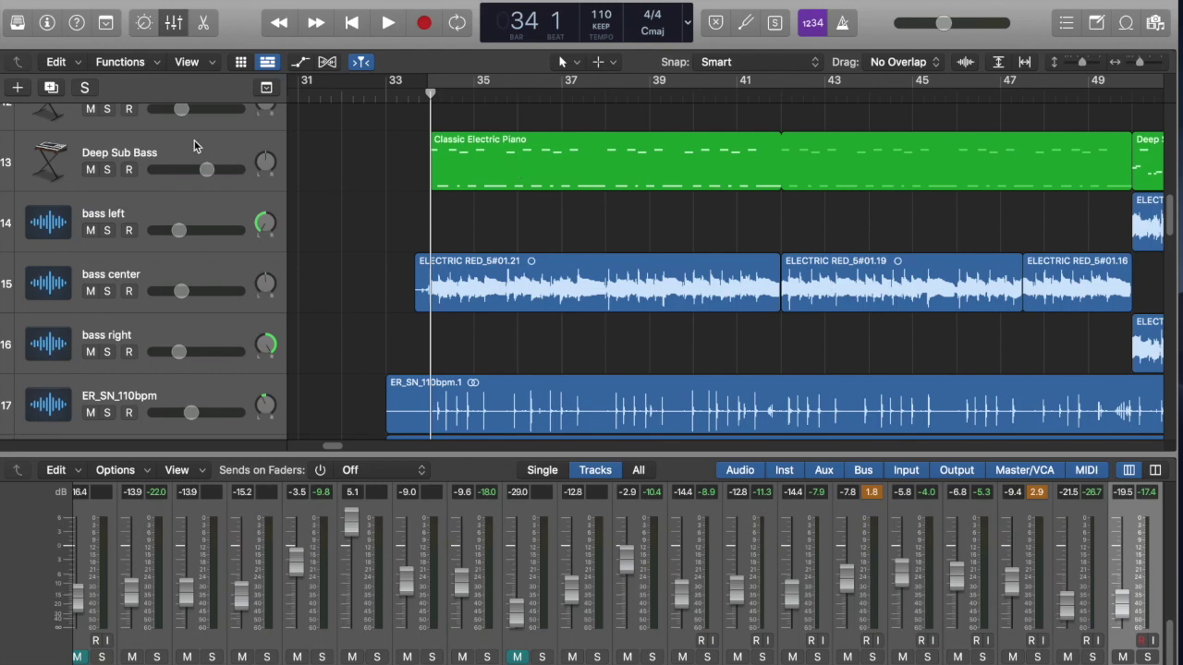
{"action": "left_click", "coordinate": [125, 147]}
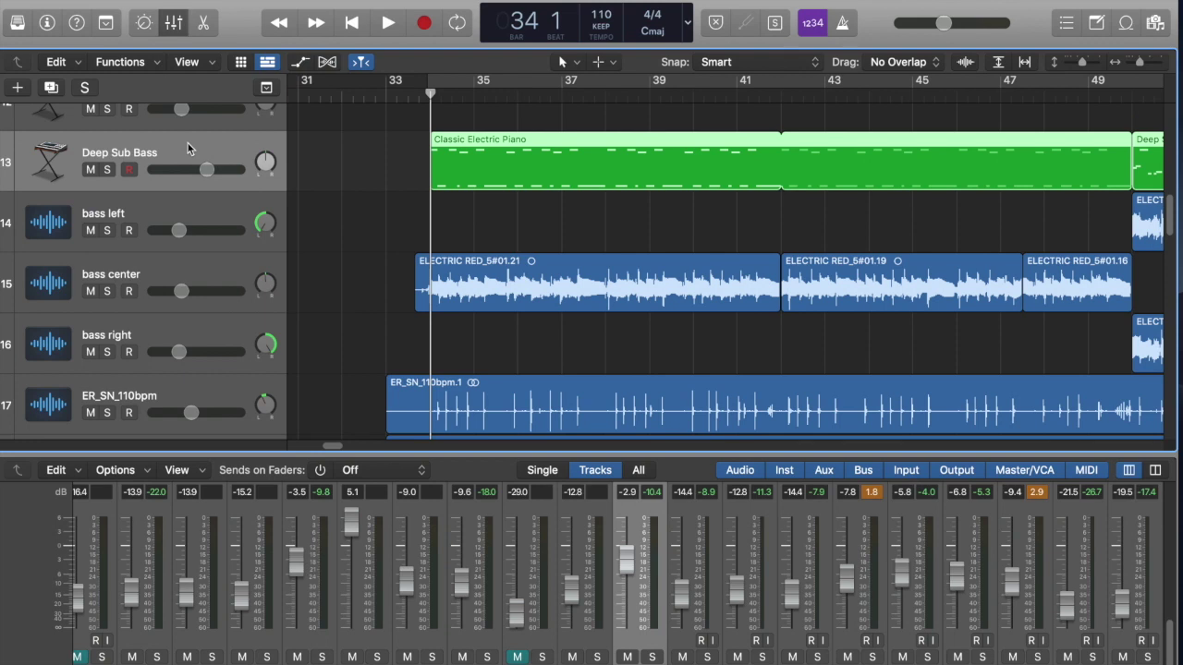
{"action": "key", "text": "s"}
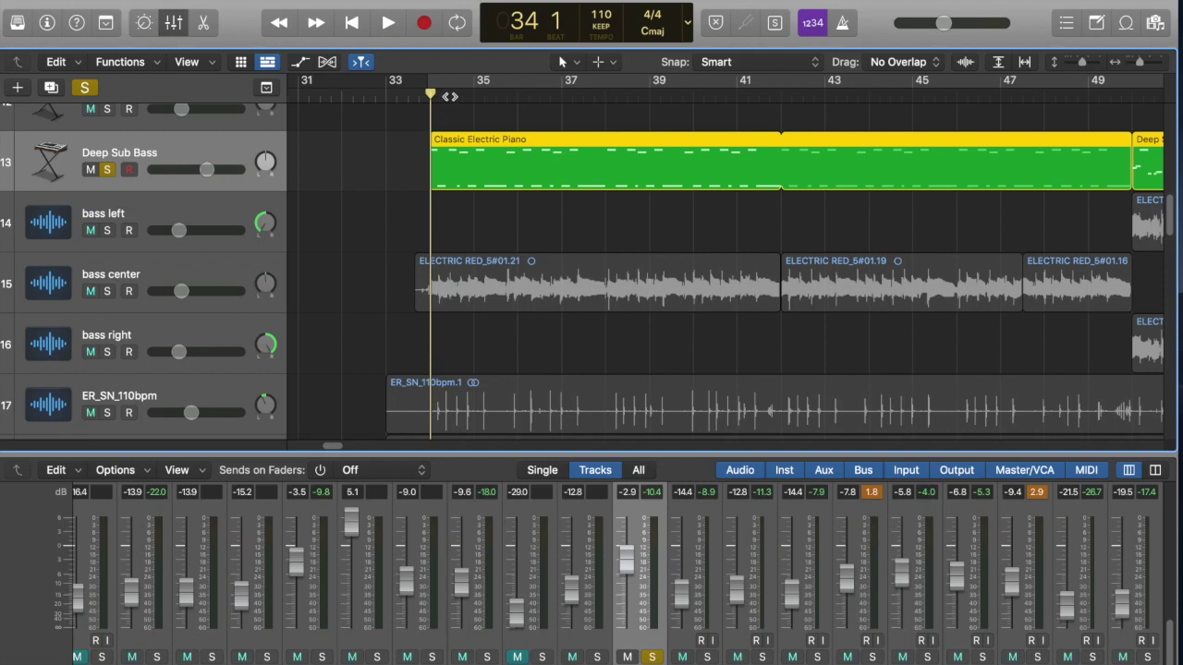
{"action": "key", "text": "space"}
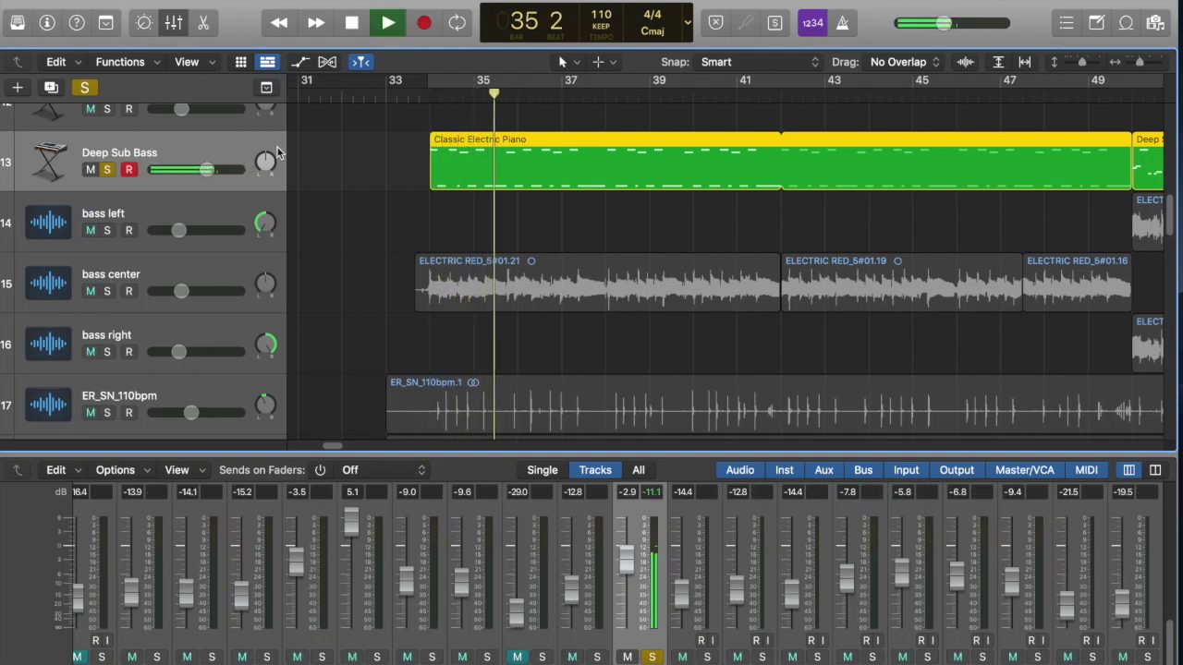
{"action": "left_click", "coordinate": [108, 169]}
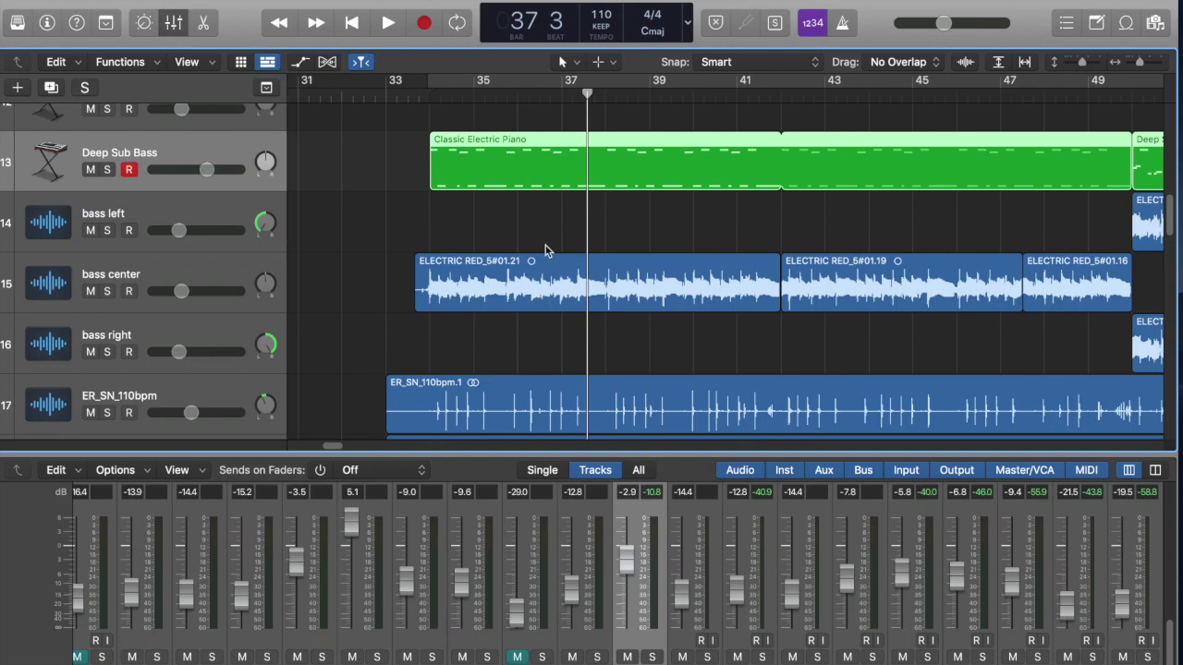
Compare the Classic Electric Piano region on the Deep Sub Bass track with the bass center regions below it
{"action": "left_click", "coordinate": [527, 279]}
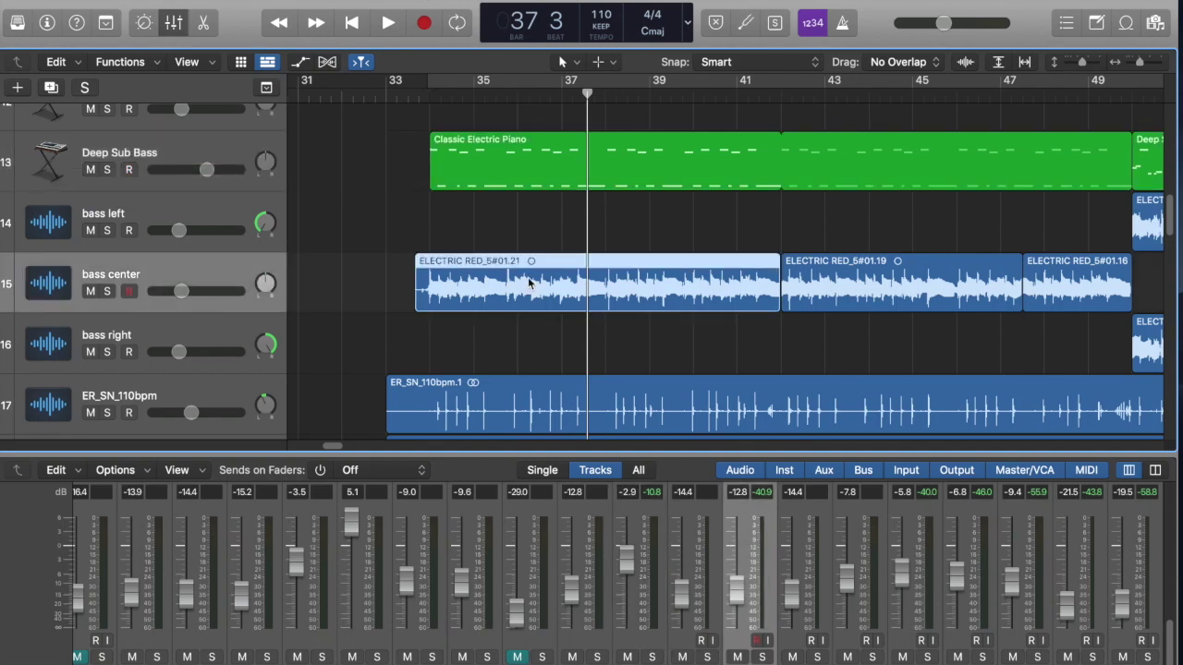
{"action": "left_click", "coordinate": [517, 156]}
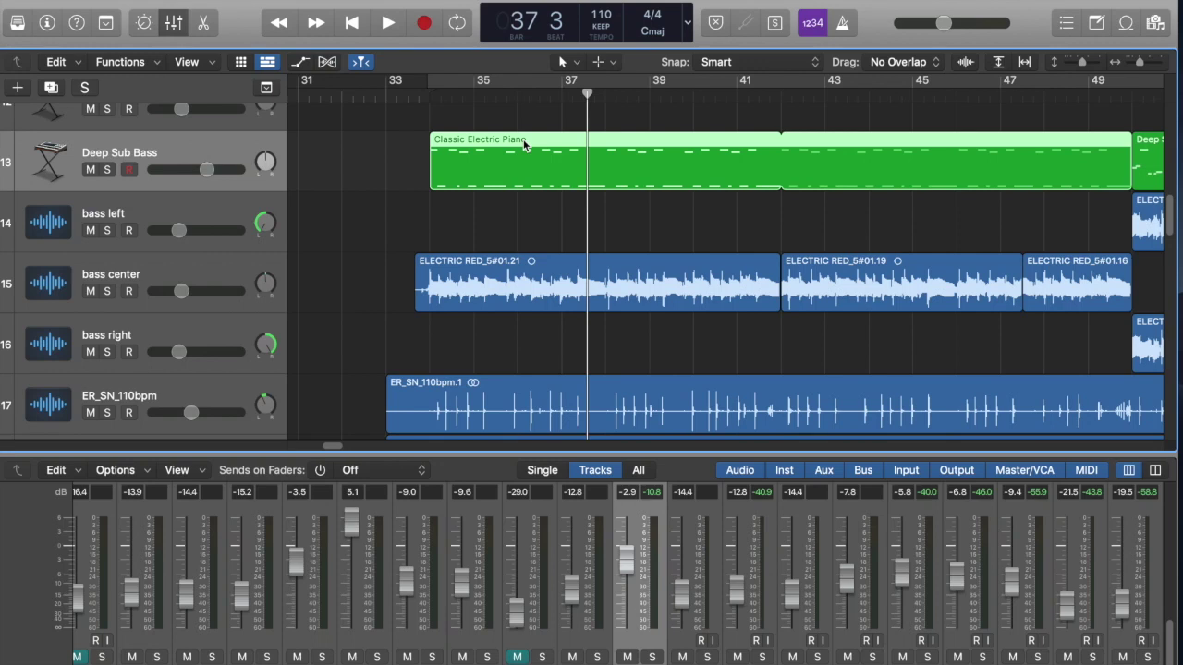
{"action": "left_click", "coordinate": [508, 268]}
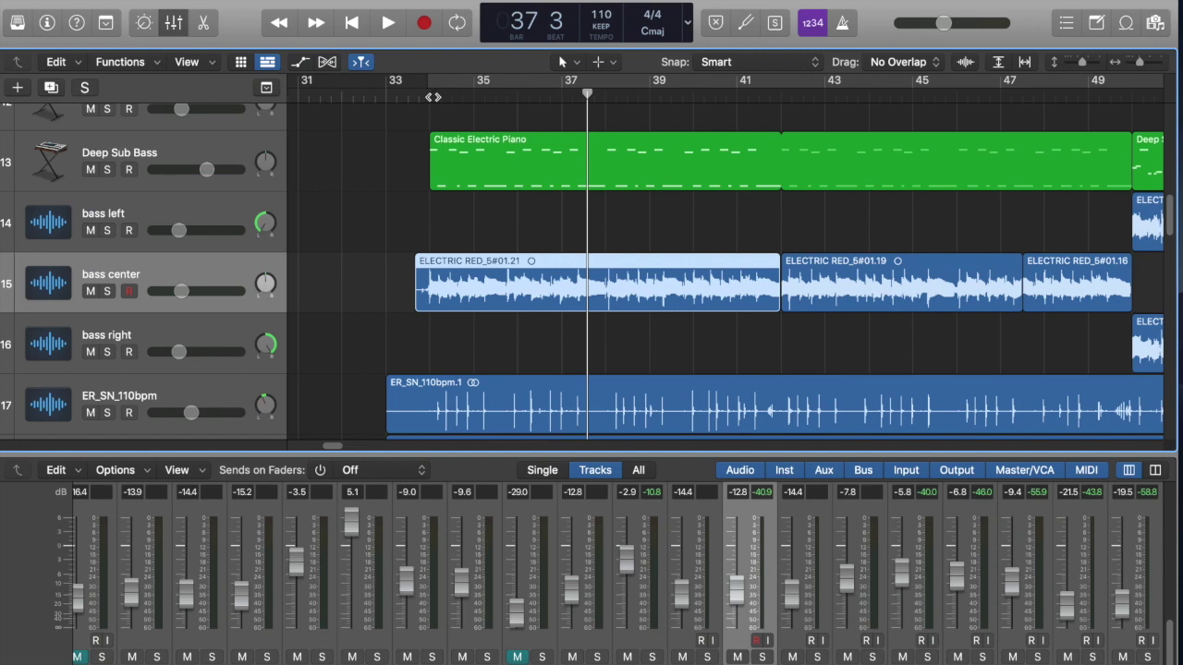
{"action": "left_click", "coordinate": [481, 159]}
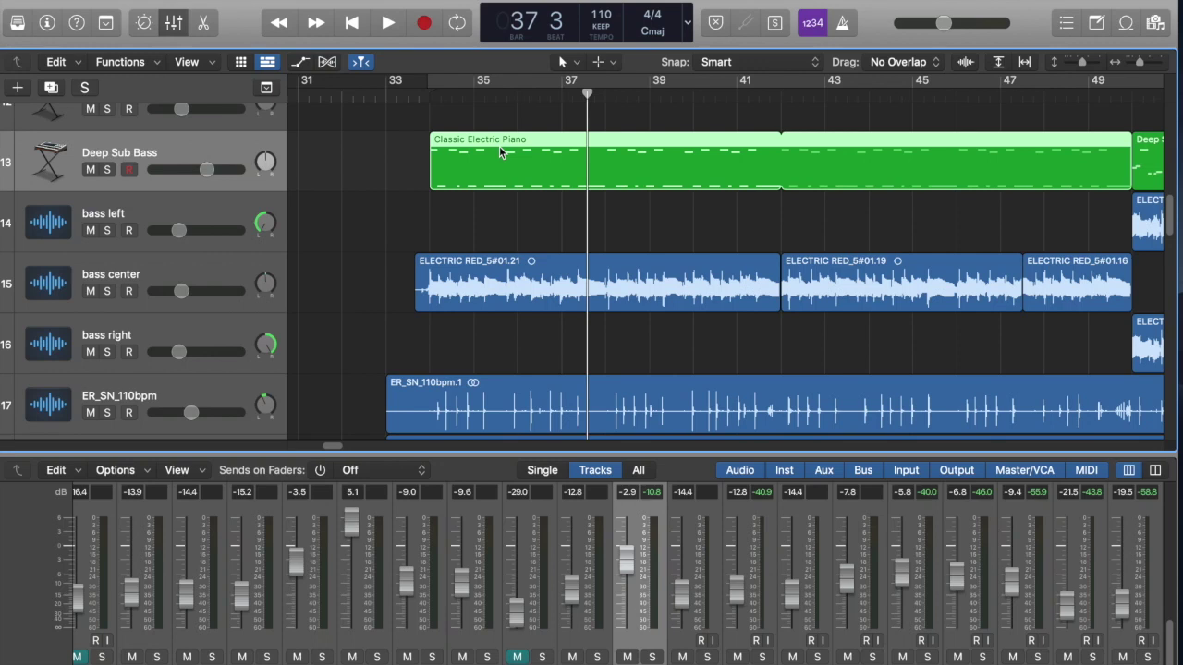
{"action": "left_click", "coordinate": [580, 287]}
{"action": "left_click", "coordinate": [1048, 288]}
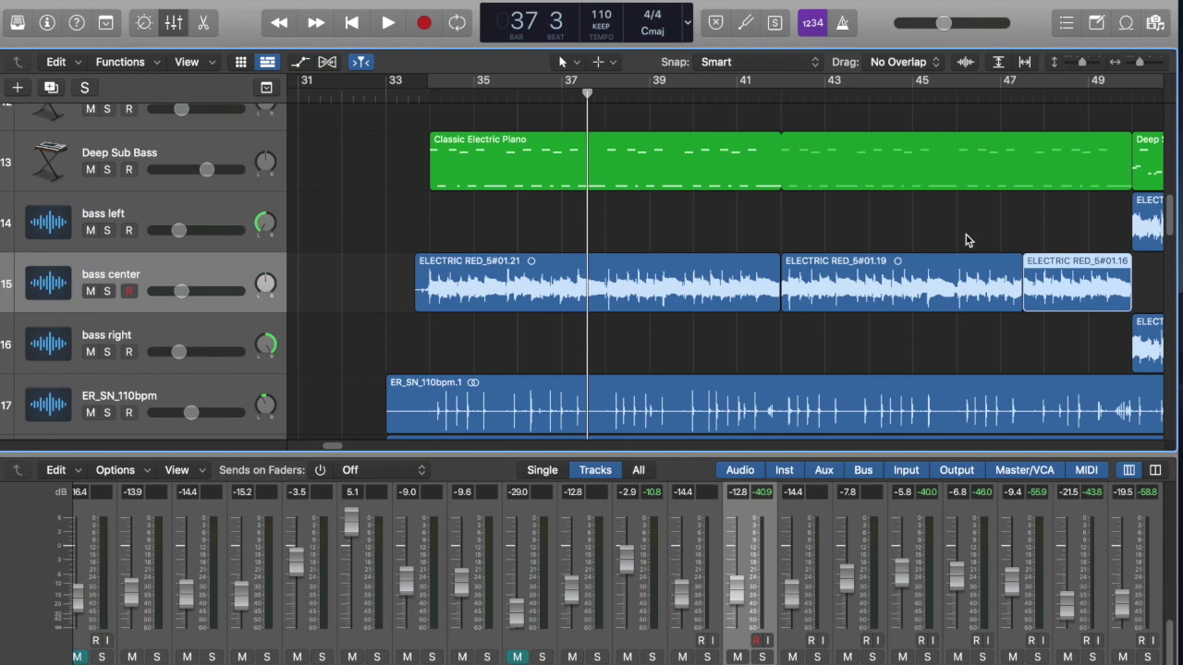
Place the playhead at bar 47 and examine the bass center, bass left, bass right and Deep Sub Bass tracks around the section change
{"action": "scroll", "coordinate": [964, 237], "scroll_direction": "right", "scroll_amount": 5}
{"action": "left_click", "coordinate": [819, 98]}
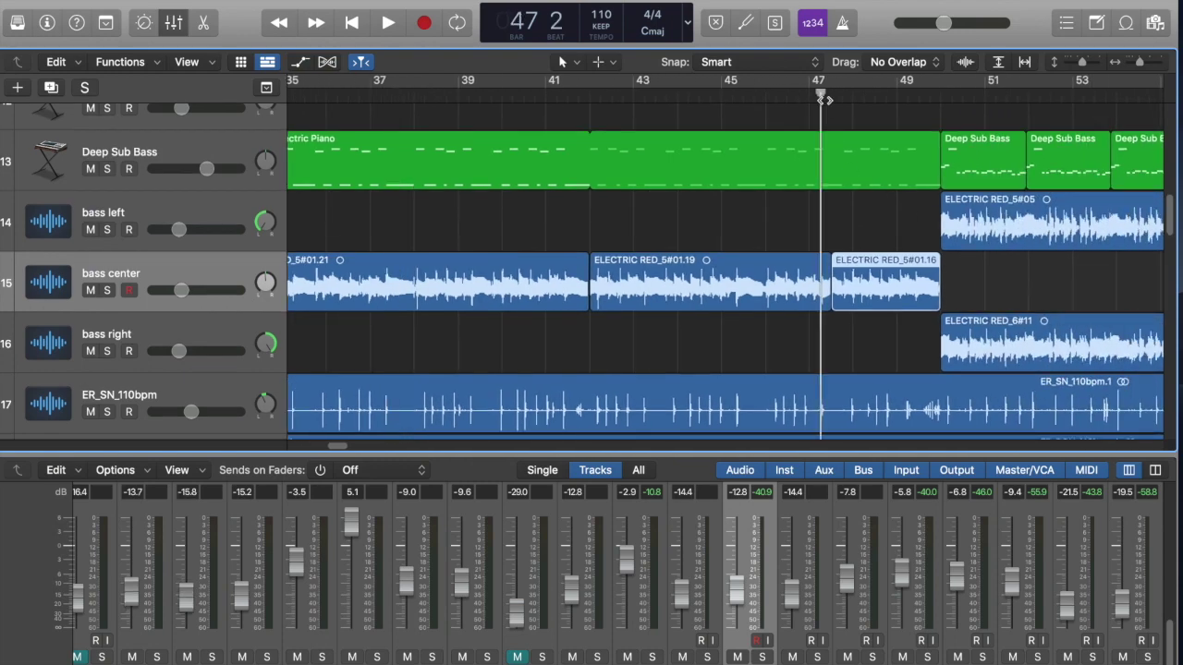
{"action": "scroll", "coordinate": [822, 98], "scroll_direction": "right", "scroll_amount": 6}
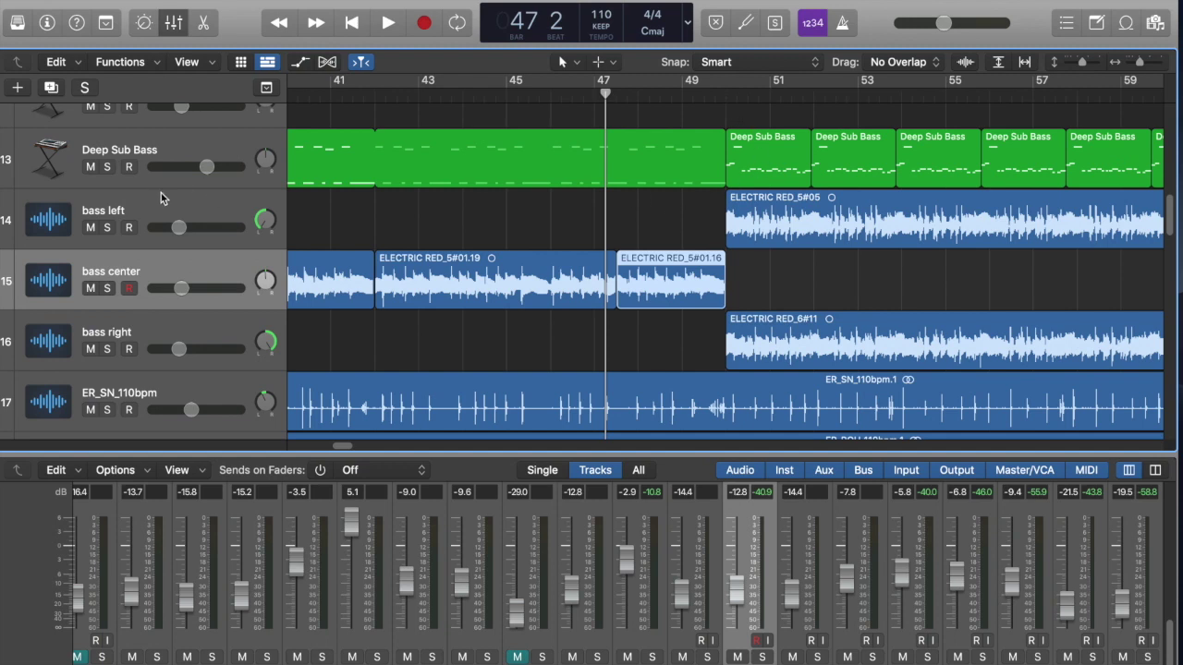
{"action": "left_click", "coordinate": [202, 268]}
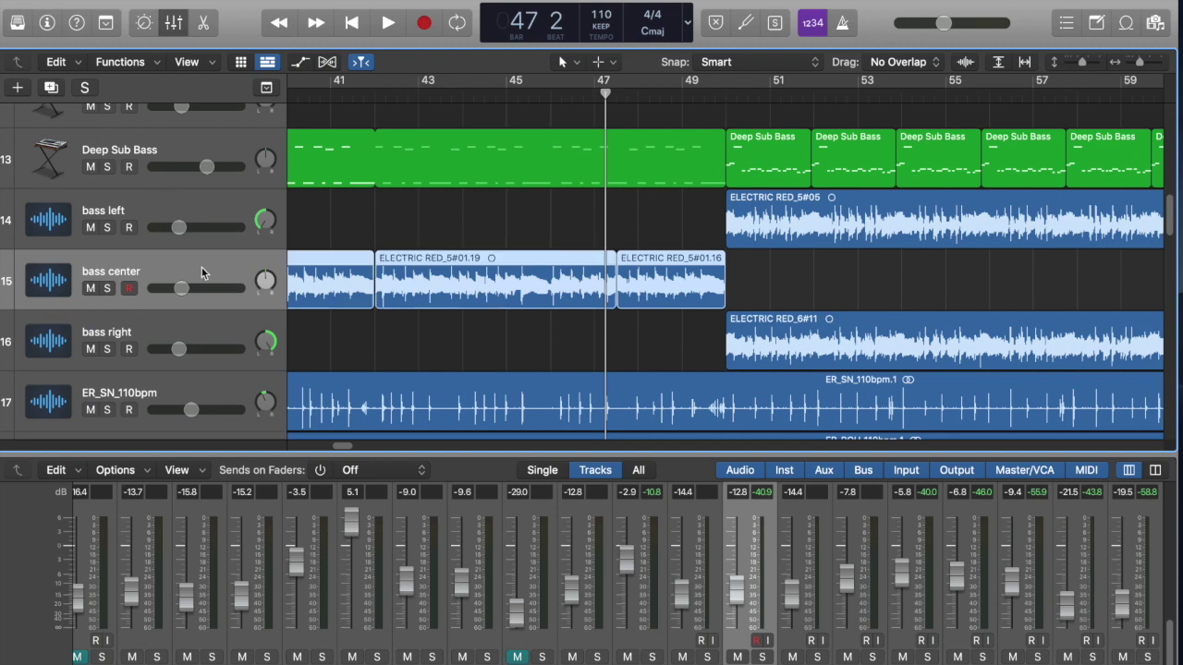
{"action": "left_click", "coordinate": [190, 203]}
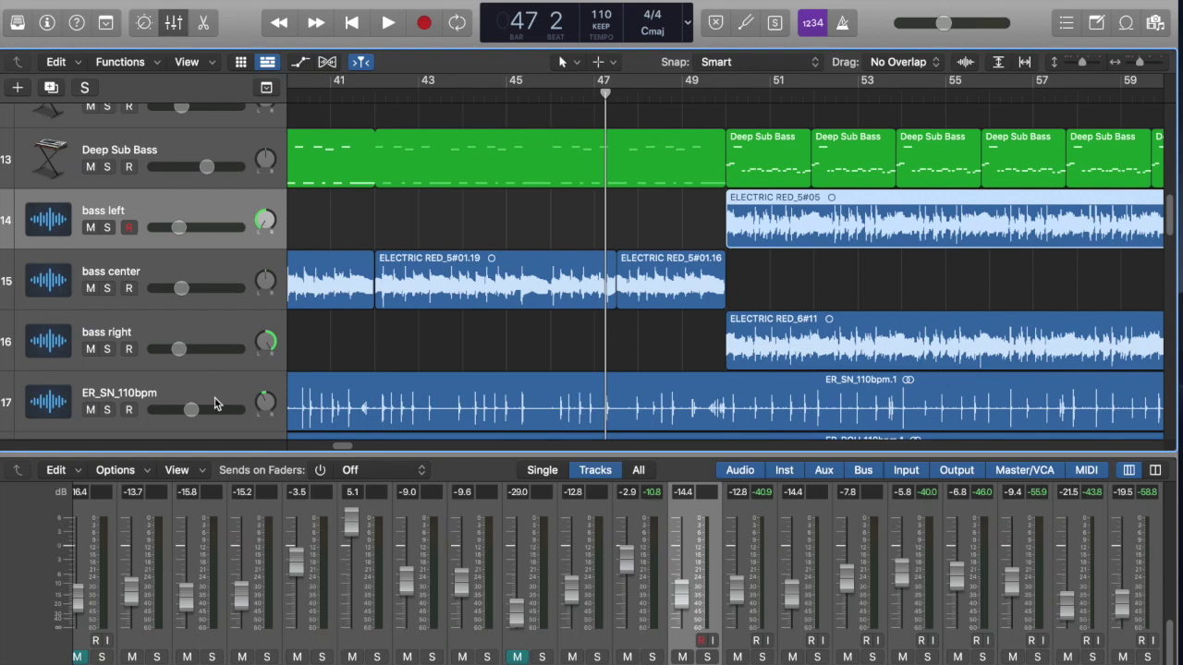
{"action": "left_click", "coordinate": [215, 326]}
{"action": "left_click", "coordinate": [770, 170]}
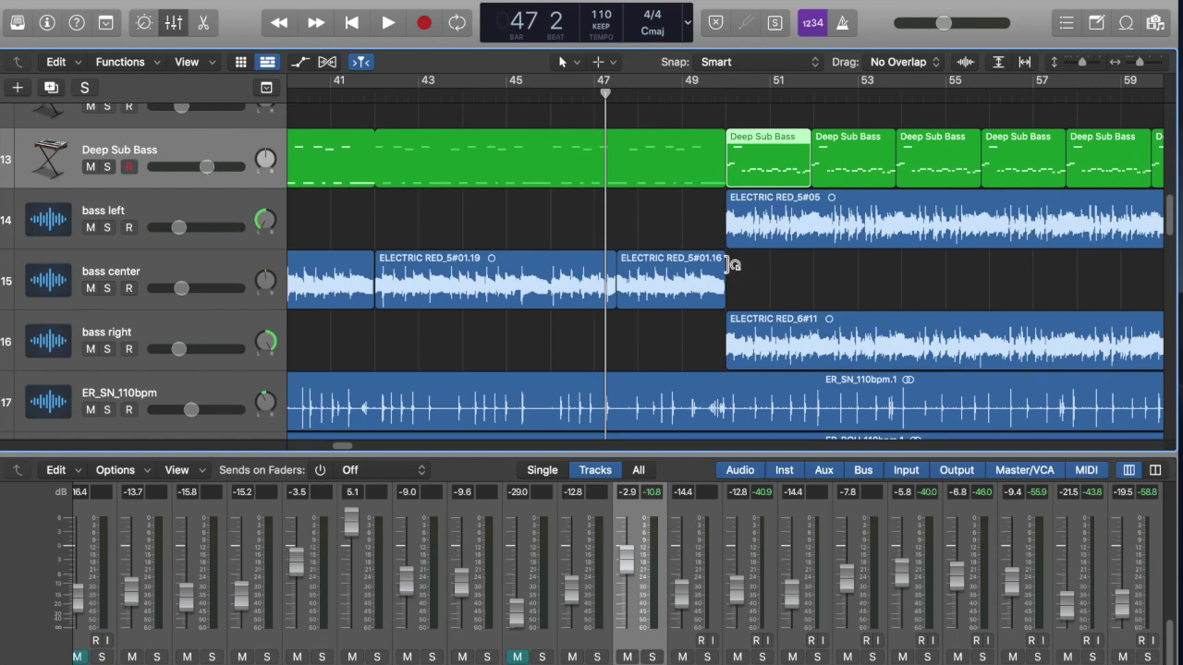
Examine the ELECTRIC RED regions on the Audio 15 and Audio 16 tracks before the section change
{"action": "scroll", "coordinate": [637, 346], "scroll_direction": "down", "scroll_amount": 8}
{"action": "left_click", "coordinate": [580, 266]}
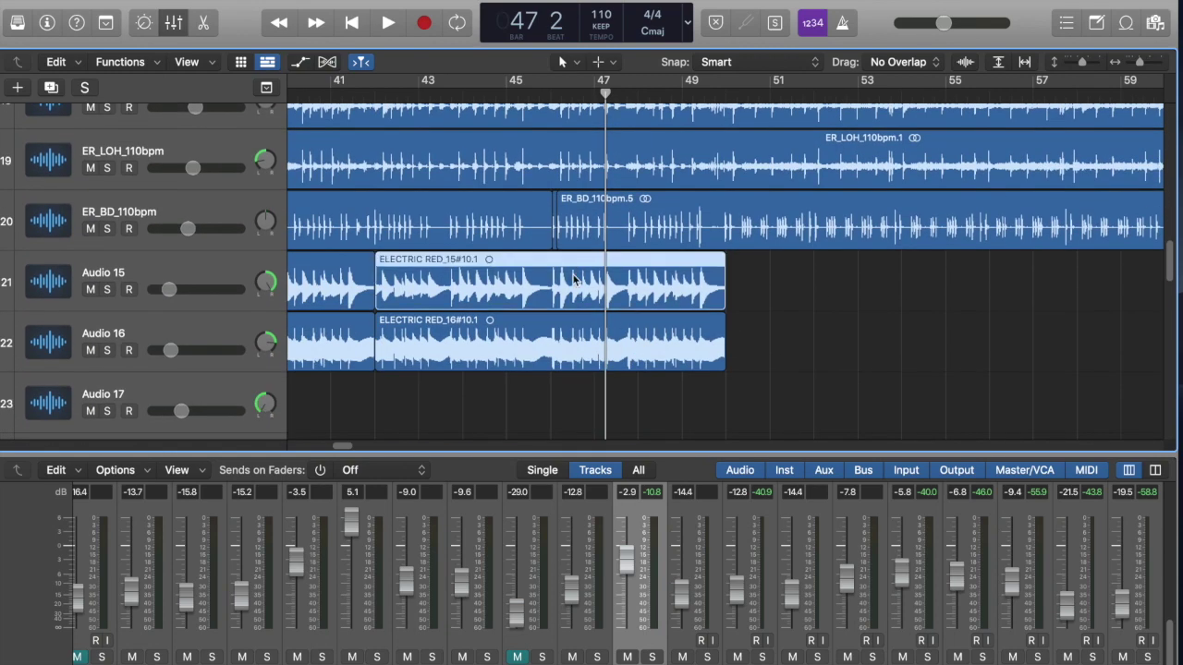
{"action": "left_click", "coordinate": [562, 359]}
{"action": "left_click", "coordinate": [202, 293]}
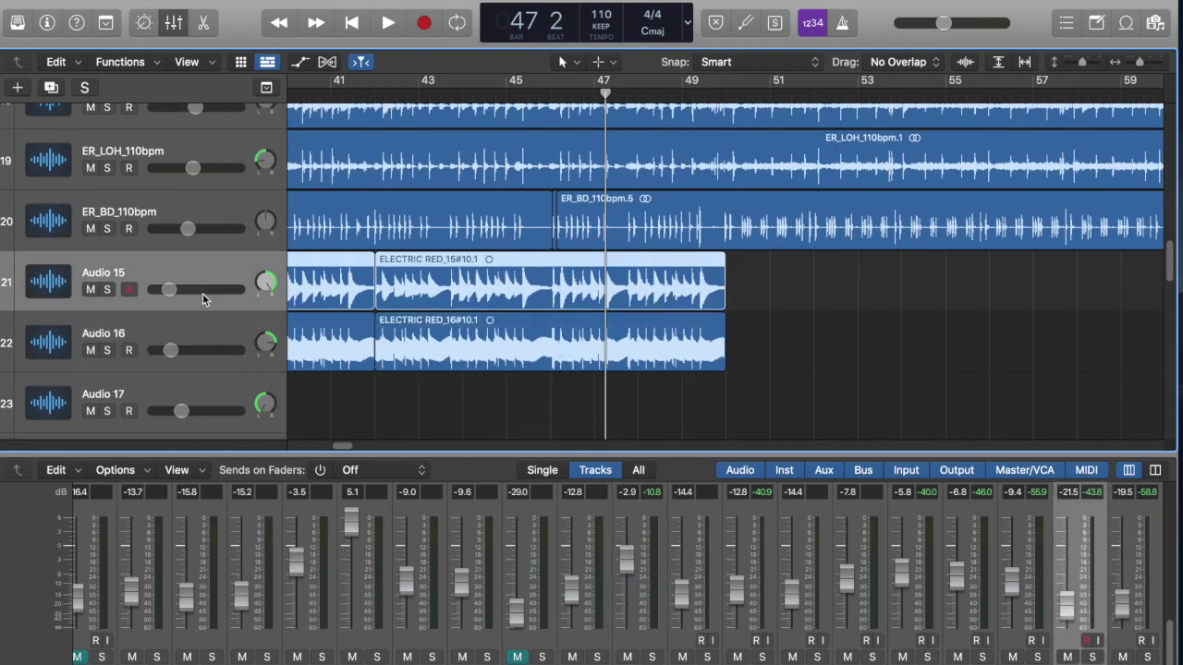
{"action": "left_click", "coordinate": [197, 331]}
{"action": "scroll", "coordinate": [570, 267], "scroll_direction": "up", "scroll_amount": 8}
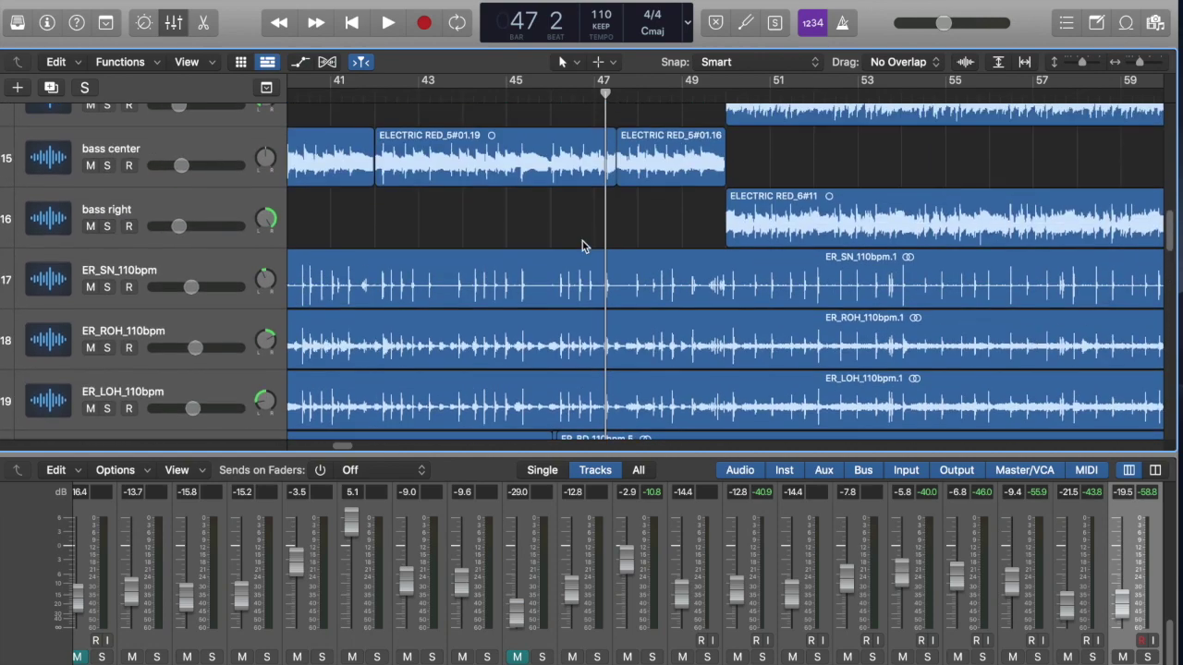
Place the playhead at bar 50 and examine which bass, drum and audio track regions end or start there
{"action": "scroll", "coordinate": [597, 163], "scroll_direction": "right", "scroll_amount": 3}
{"action": "left_click", "coordinate": [652, 93]}
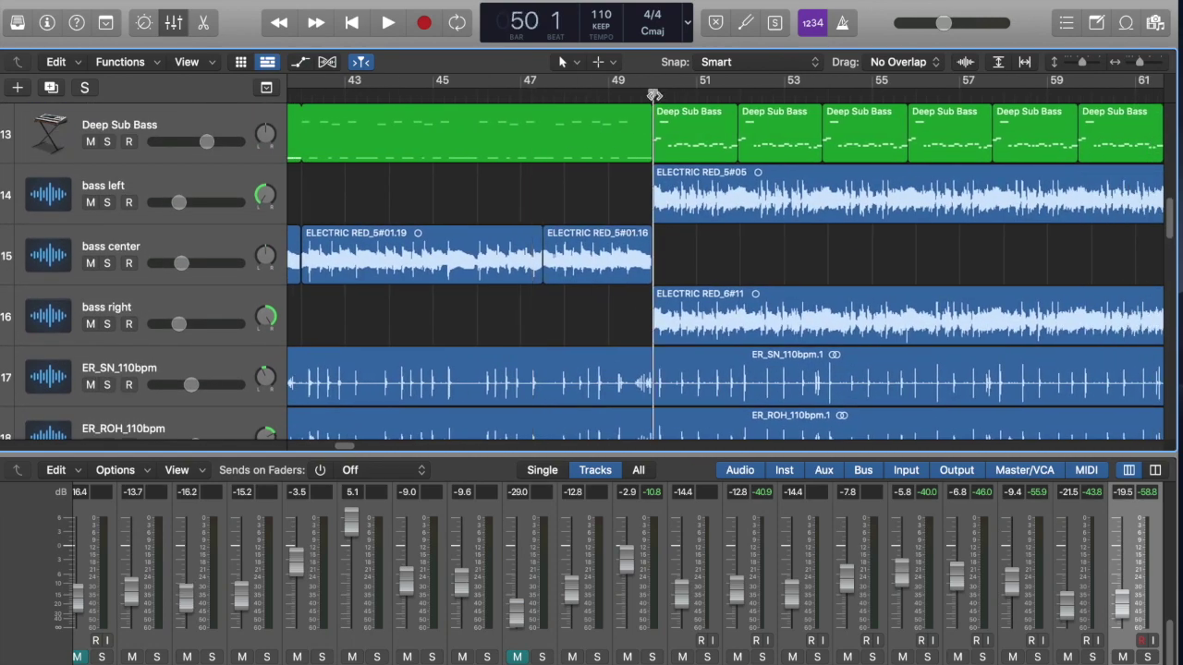
{"action": "scroll", "coordinate": [802, 184], "scroll_direction": "up", "scroll_amount": 1}
{"action": "scroll", "coordinate": [757, 258], "scroll_direction": "down", "scroll_amount": 6}
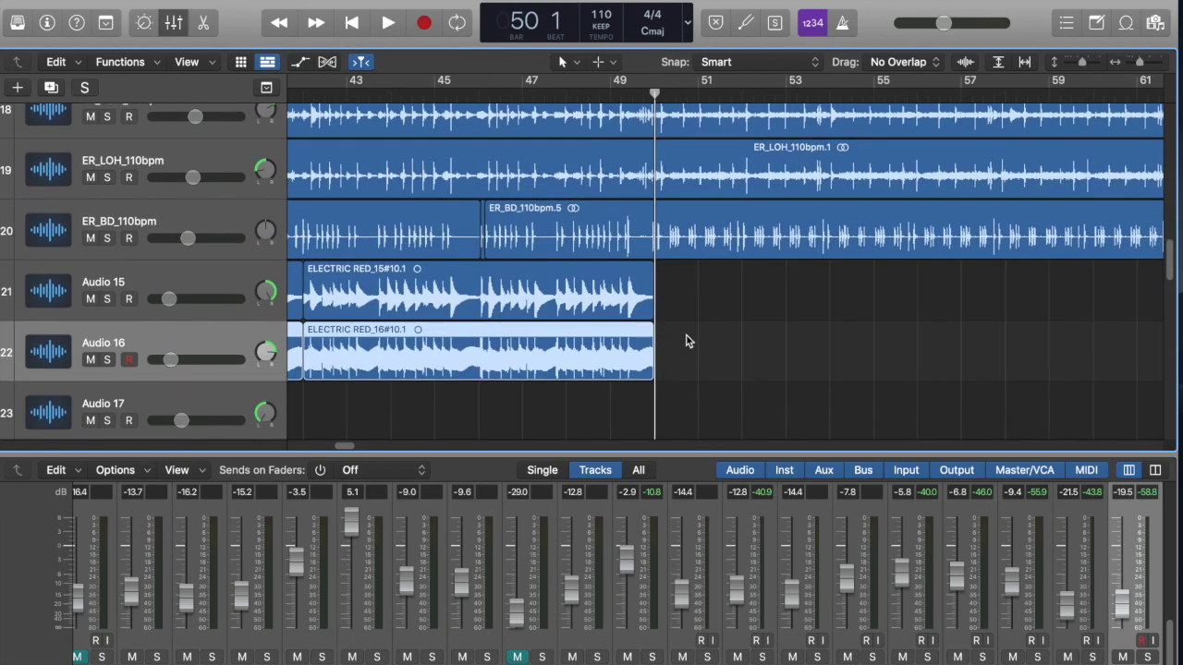
{"action": "scroll", "coordinate": [686, 340], "scroll_direction": "up", "scroll_amount": 10}
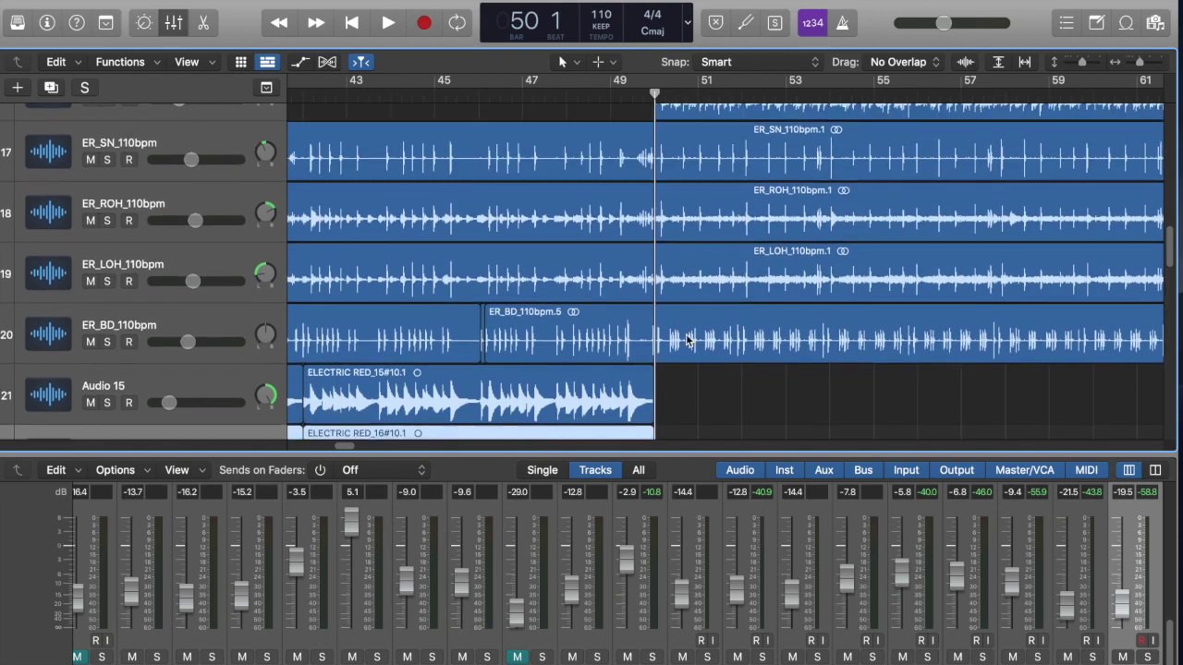
{"action": "scroll", "coordinate": [685, 340], "scroll_direction": "down", "scroll_amount": 16}
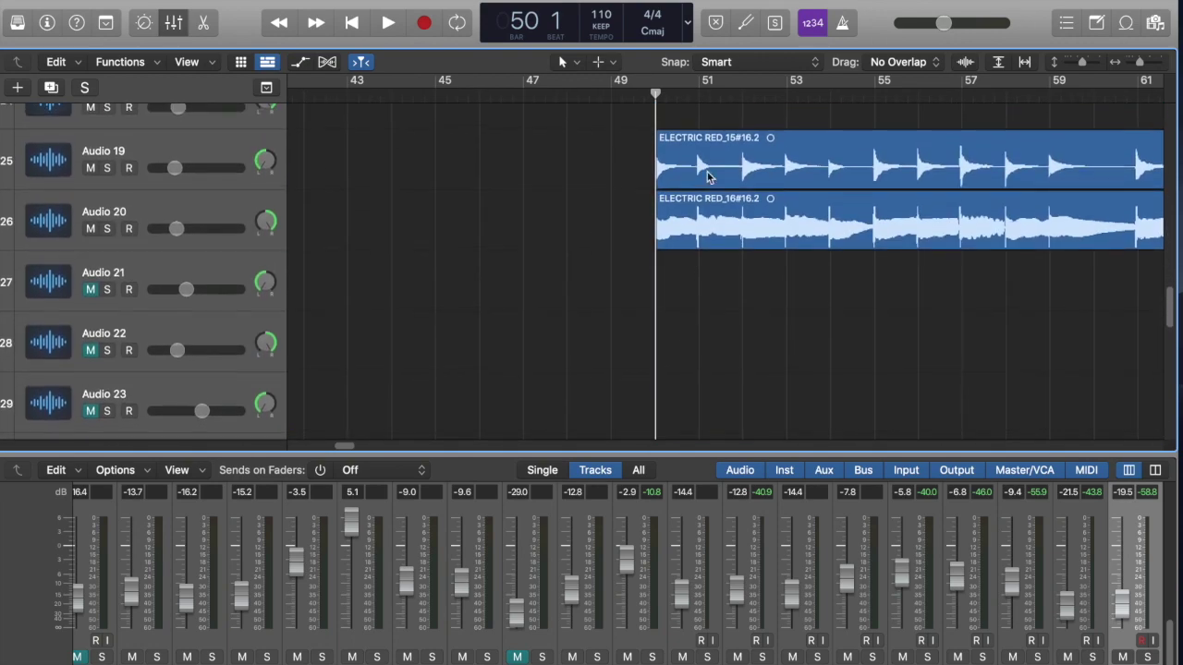
{"action": "scroll", "coordinate": [698, 231], "scroll_direction": "up", "scroll_amount": 10}
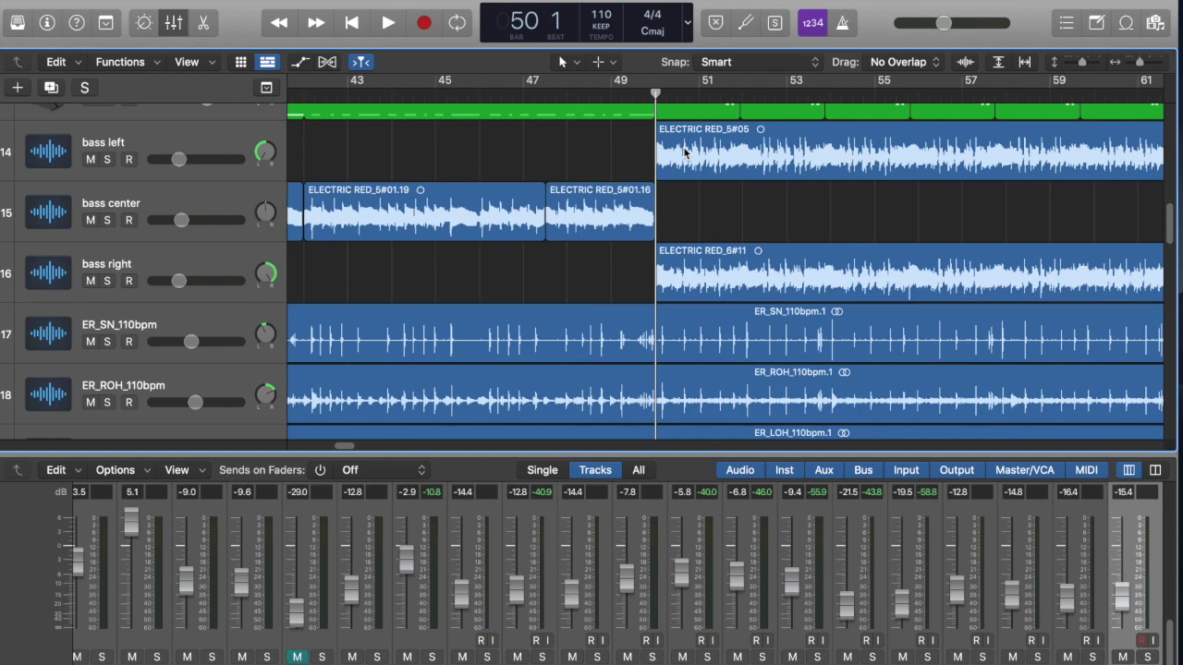
Compare the bass left region ELECTRIC RED_5#05 with the bass right region ELECTRIC RED_6#11 from bar 50
{"action": "scroll", "coordinate": [683, 153], "scroll_direction": "up", "scroll_amount": 1}
{"action": "left_click", "coordinate": [713, 191]}
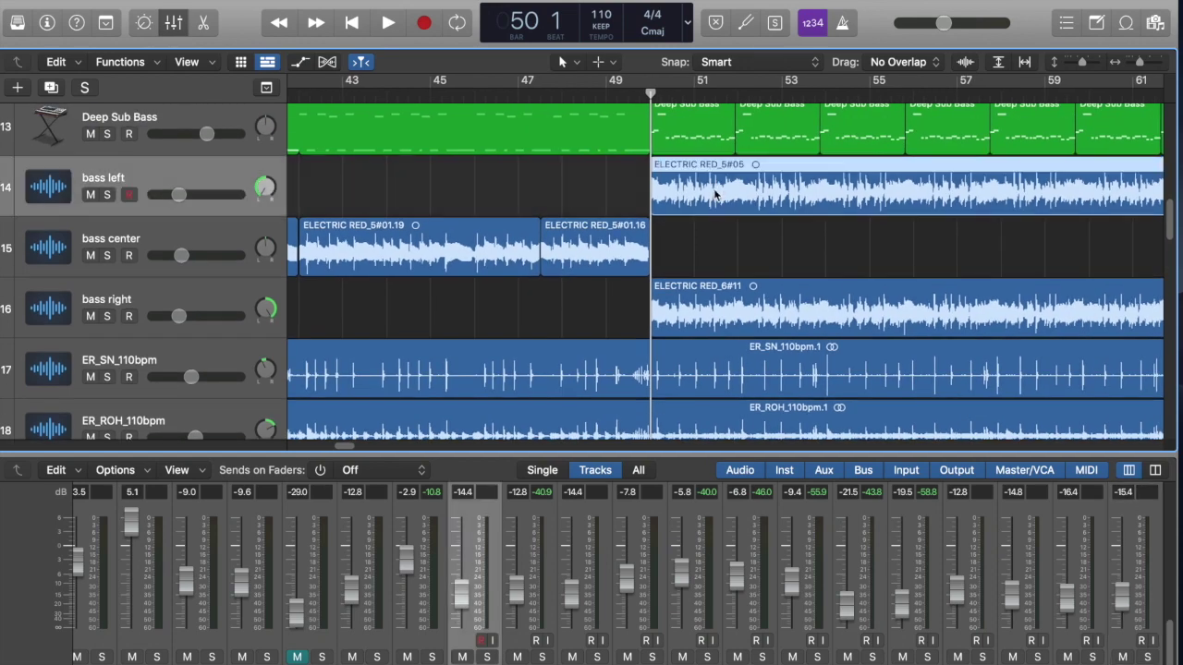
{"action": "left_click", "coordinate": [696, 310]}
{"action": "left_click", "coordinate": [228, 181]}
{"action": "left_click", "coordinate": [228, 293]}
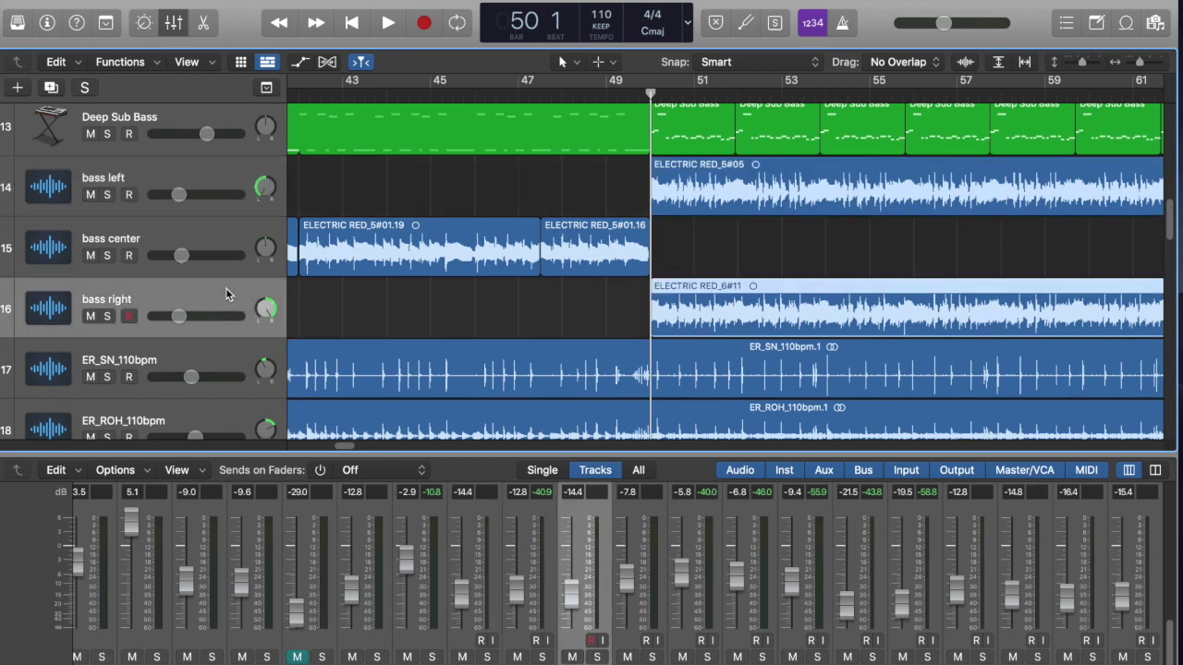
{"action": "left_click", "coordinate": [741, 204]}
{"action": "left_click", "coordinate": [704, 314]}
{"action": "left_click", "coordinate": [707, 187]}
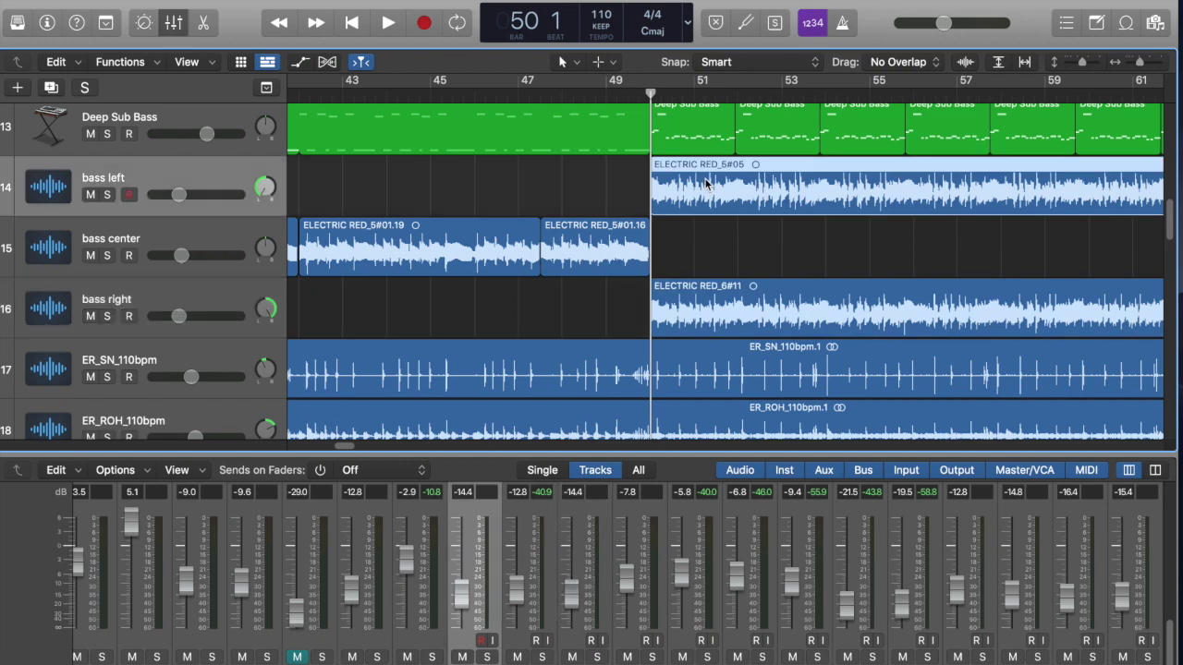
Inspect the first four Deep Sub Bass regions following bar 50, one after another
{"action": "scroll", "coordinate": [700, 166], "scroll_direction": "up", "scroll_amount": 1}
{"action": "left_click", "coordinate": [697, 155]}
{"action": "left_click", "coordinate": [762, 157]}
{"action": "left_click", "coordinate": [872, 152]}
{"action": "left_click", "coordinate": [921, 153]}
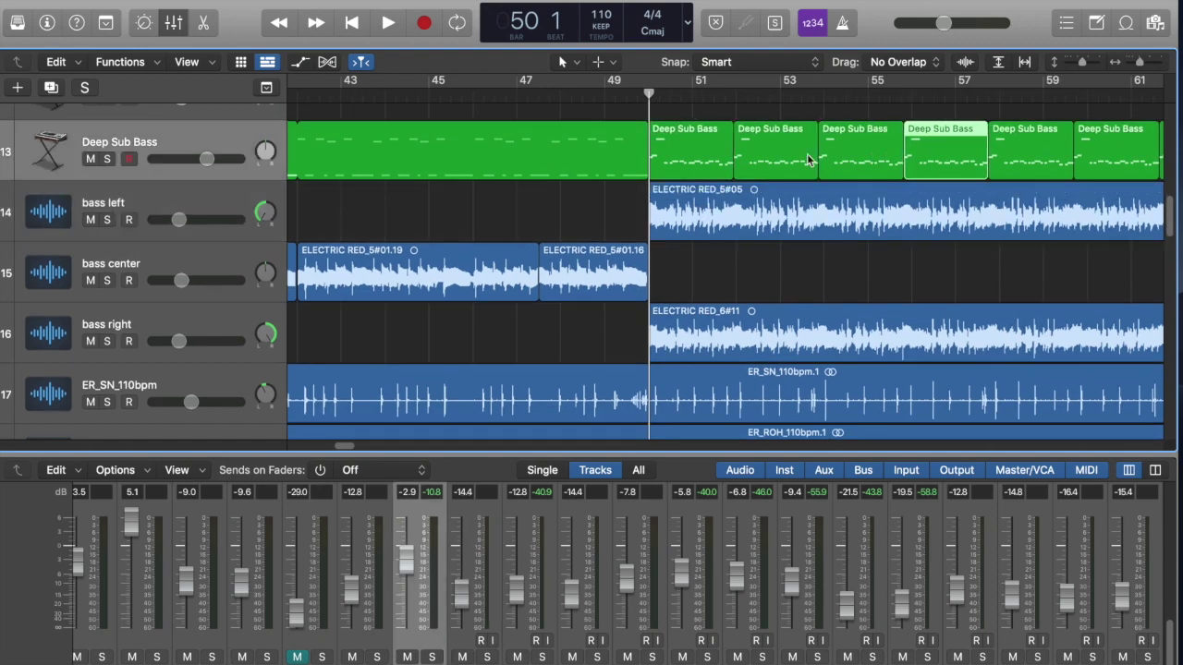
Play the full mix from bar 47 through the section change and stop in bar 54
{"action": "left_click", "coordinate": [518, 97]}
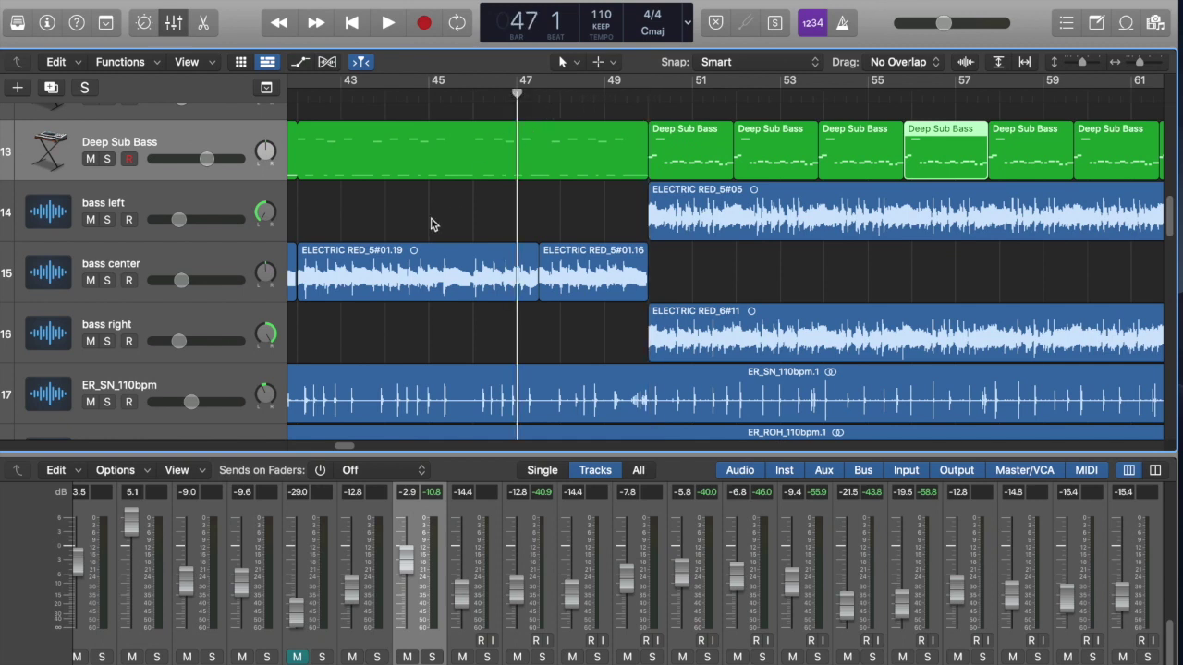
{"action": "left_click", "coordinate": [406, 279]}
{"action": "key", "text": "space"}
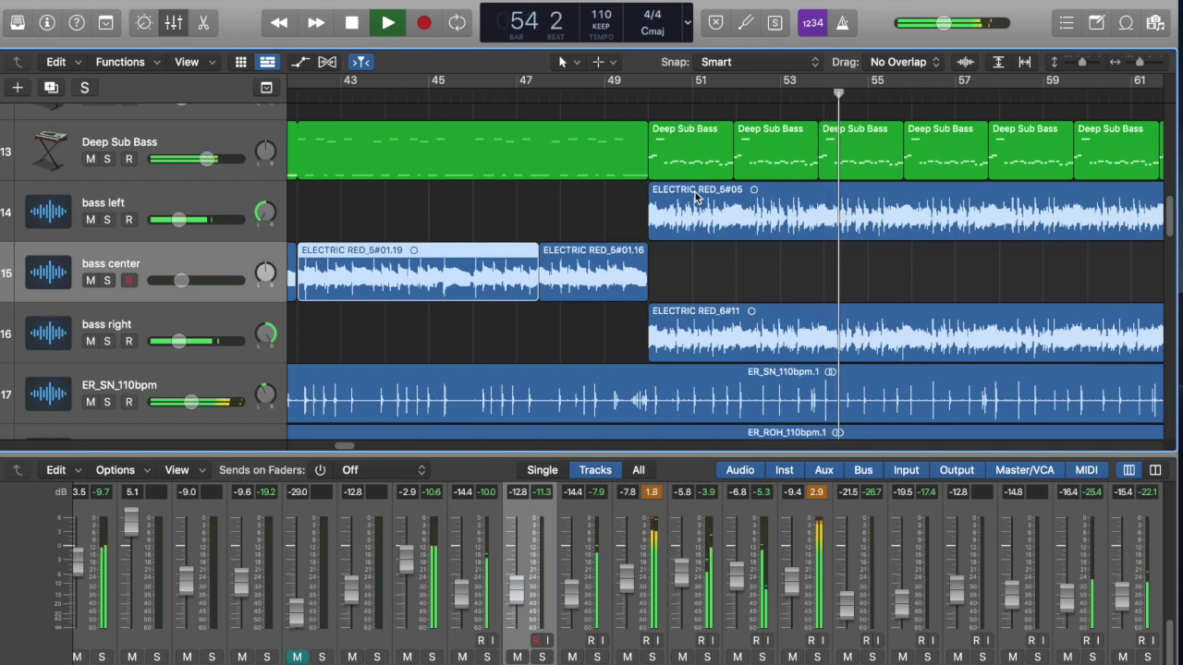
{"action": "key", "text": "space"}
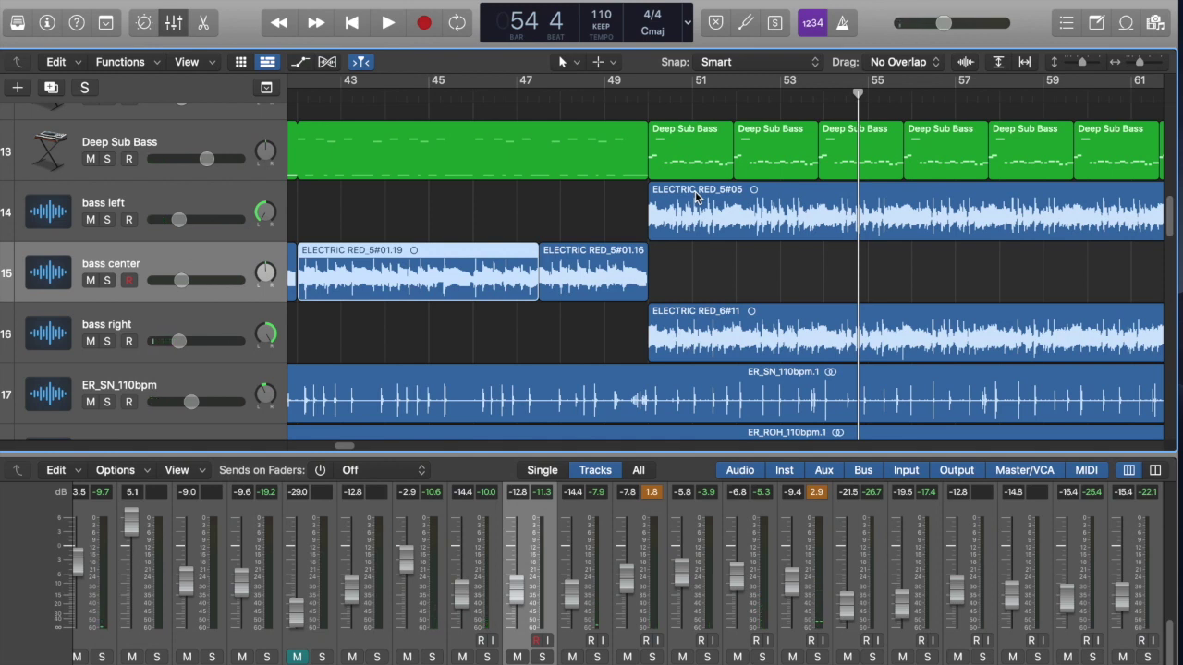
Review the bass left and bass right regions again, along with the drum and Audio 15 and 16 tracks below
{"action": "left_click", "coordinate": [685, 217]}
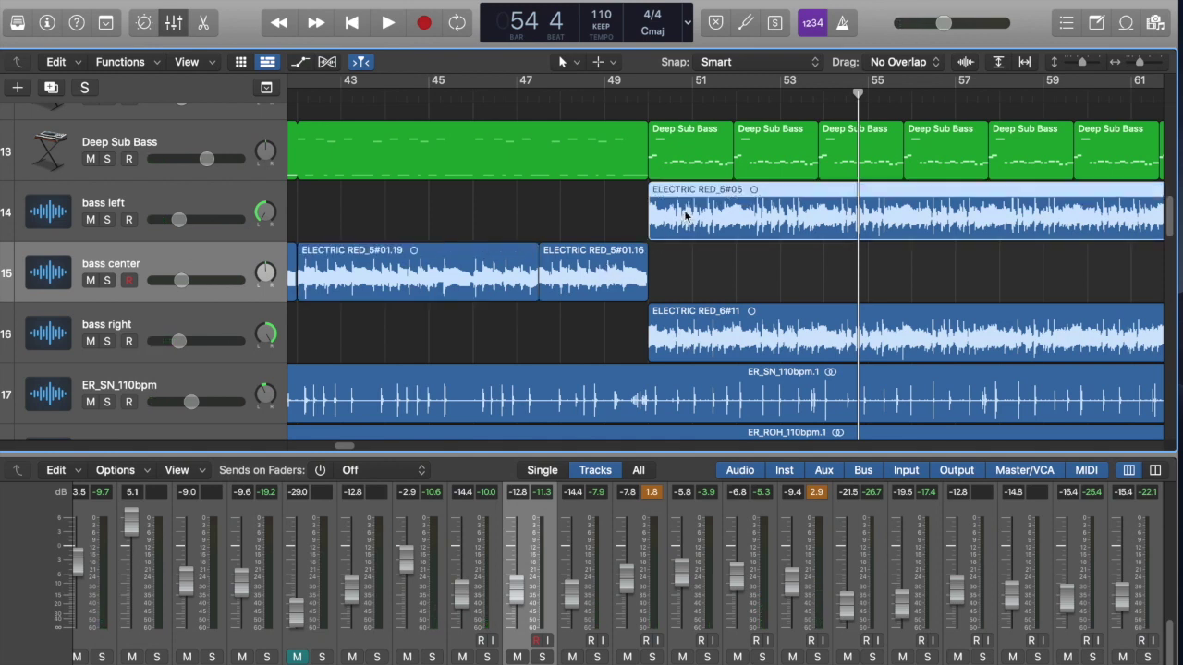
{"action": "left_click", "coordinate": [691, 340]}
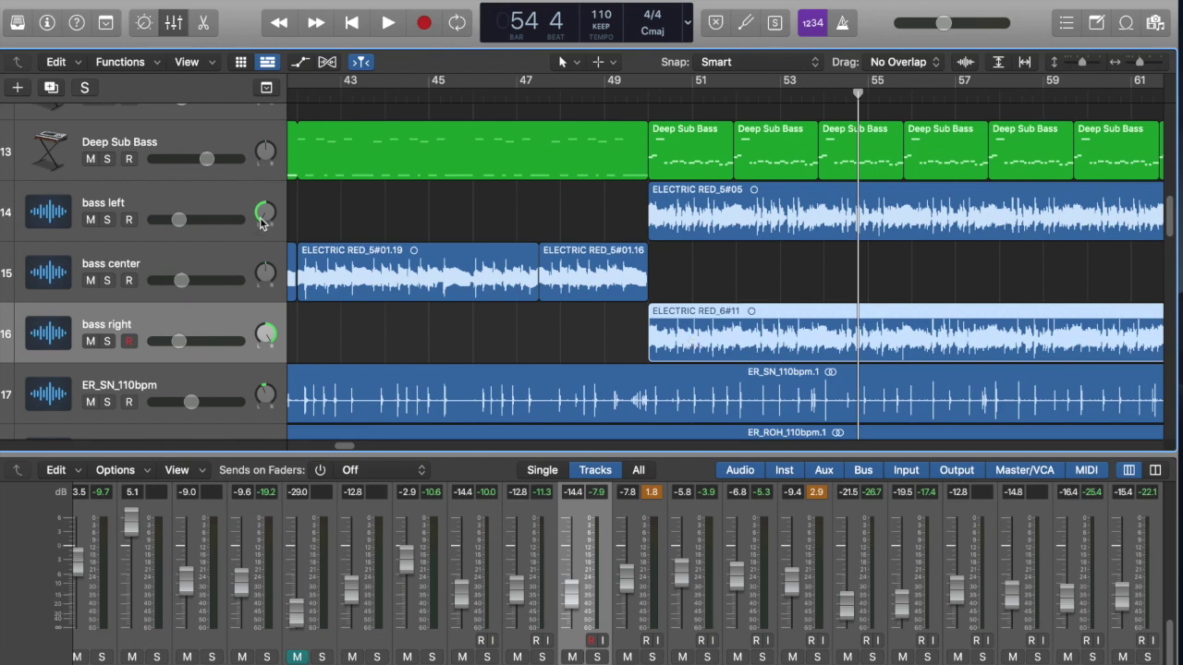
{"action": "scroll", "coordinate": [730, 295], "scroll_direction": "down", "scroll_amount": 5}
{"action": "scroll", "coordinate": [702, 305], "scroll_direction": "up", "scroll_amount": 5}
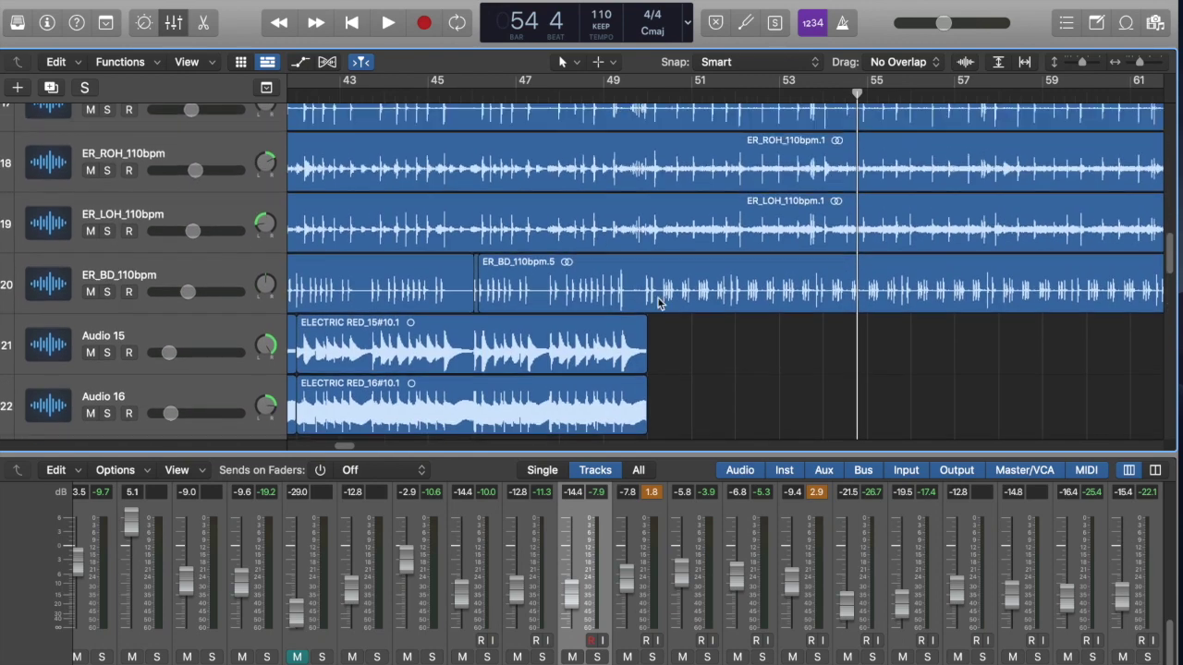
{"action": "scroll", "coordinate": [674, 274], "scroll_direction": "up", "scroll_amount": 1}
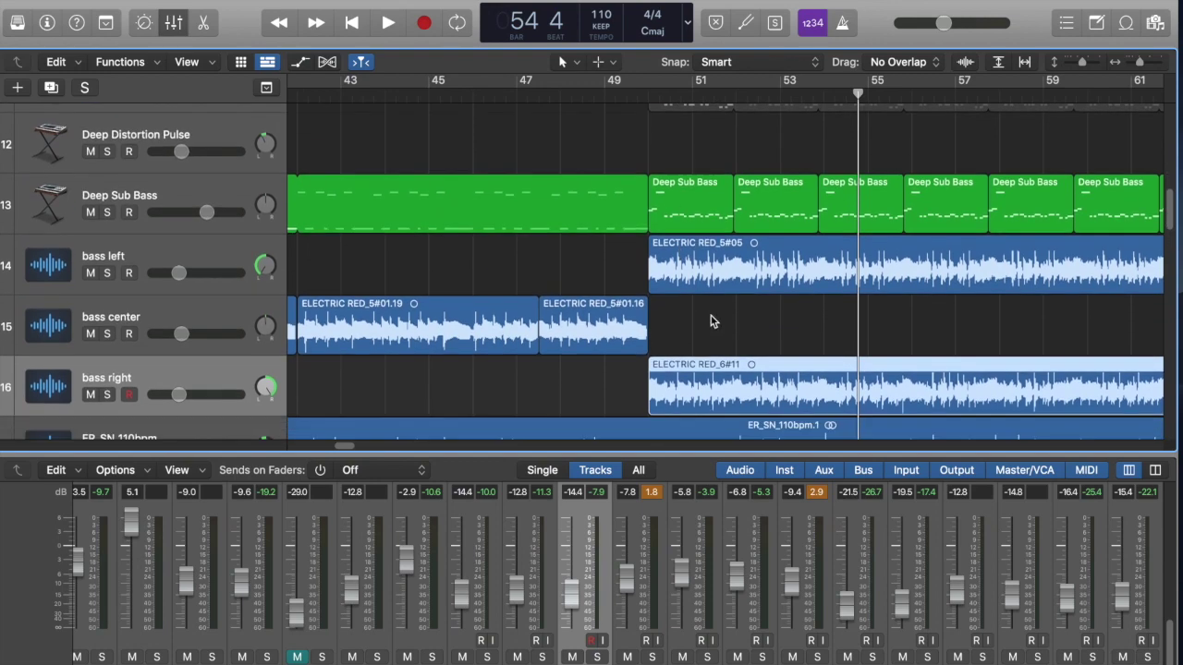
Inspect the Audio 19 track and the first Deep Sub Bass region at bar 50
{"action": "scroll", "coordinate": [710, 319], "scroll_direction": "down", "scroll_amount": 9}
{"action": "scroll", "coordinate": [710, 323], "scroll_direction": "down", "scroll_amount": 2}
{"action": "left_click", "coordinate": [138, 227]}
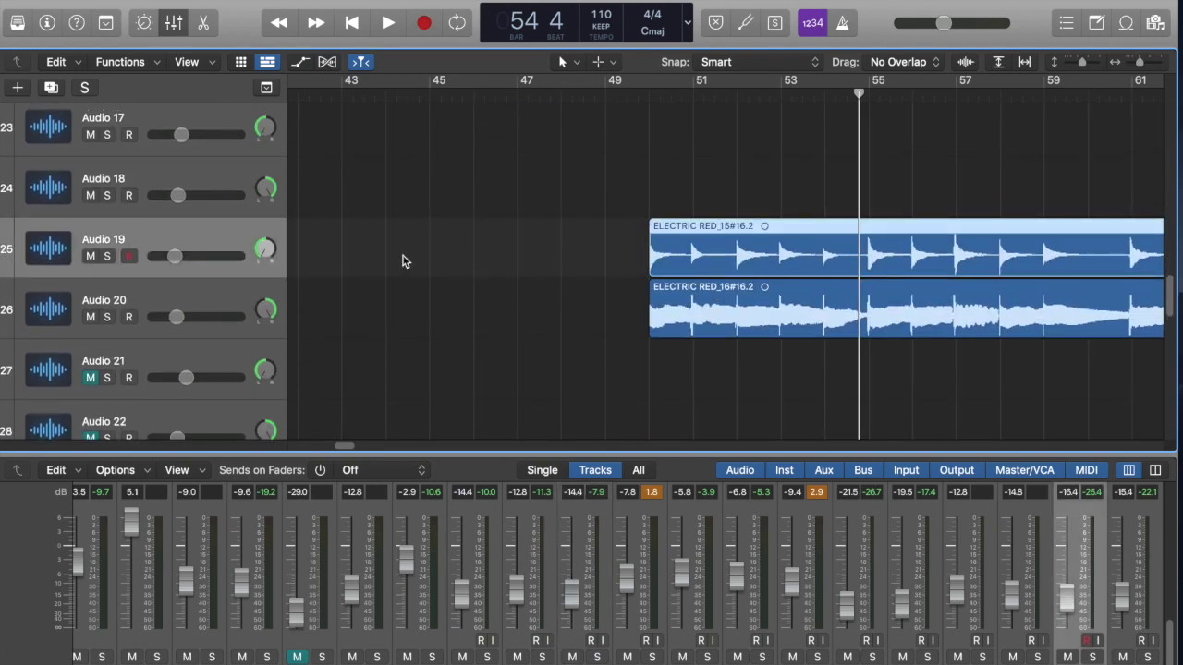
{"action": "scroll", "coordinate": [716, 138], "scroll_direction": "up", "scroll_amount": 20}
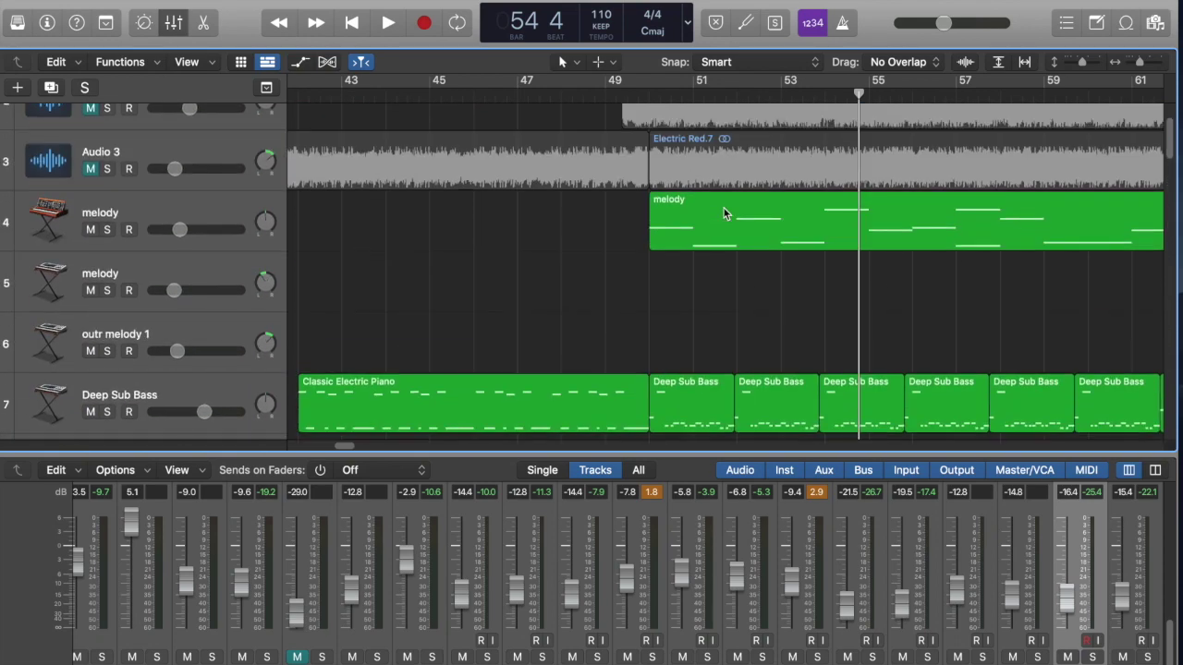
{"action": "scroll", "coordinate": [702, 268], "scroll_direction": "down", "scroll_amount": 4}
{"action": "left_click", "coordinate": [683, 322]}
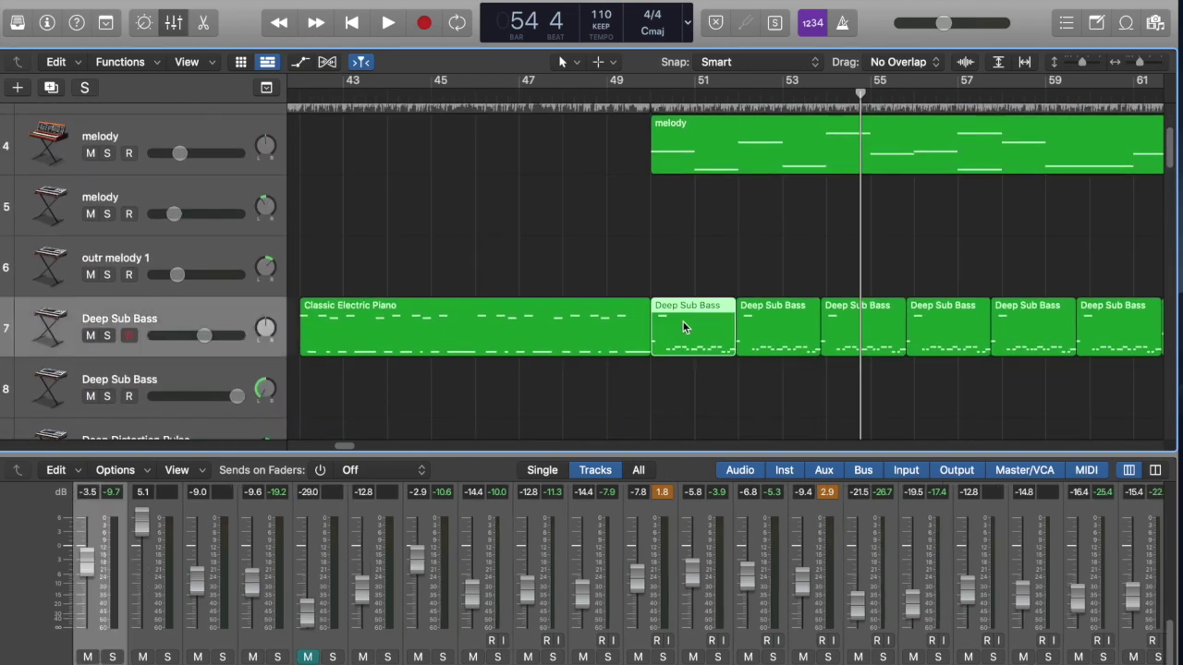
Solo the melody track that starts at bar 50 and play it from there
{"action": "scroll", "coordinate": [688, 268], "scroll_direction": "up", "scroll_amount": 4}
{"action": "left_click", "coordinate": [692, 217]}
{"action": "left_click", "coordinate": [652, 98]}
{"action": "left_click", "coordinate": [107, 215]}
{"action": "key", "text": "space"}
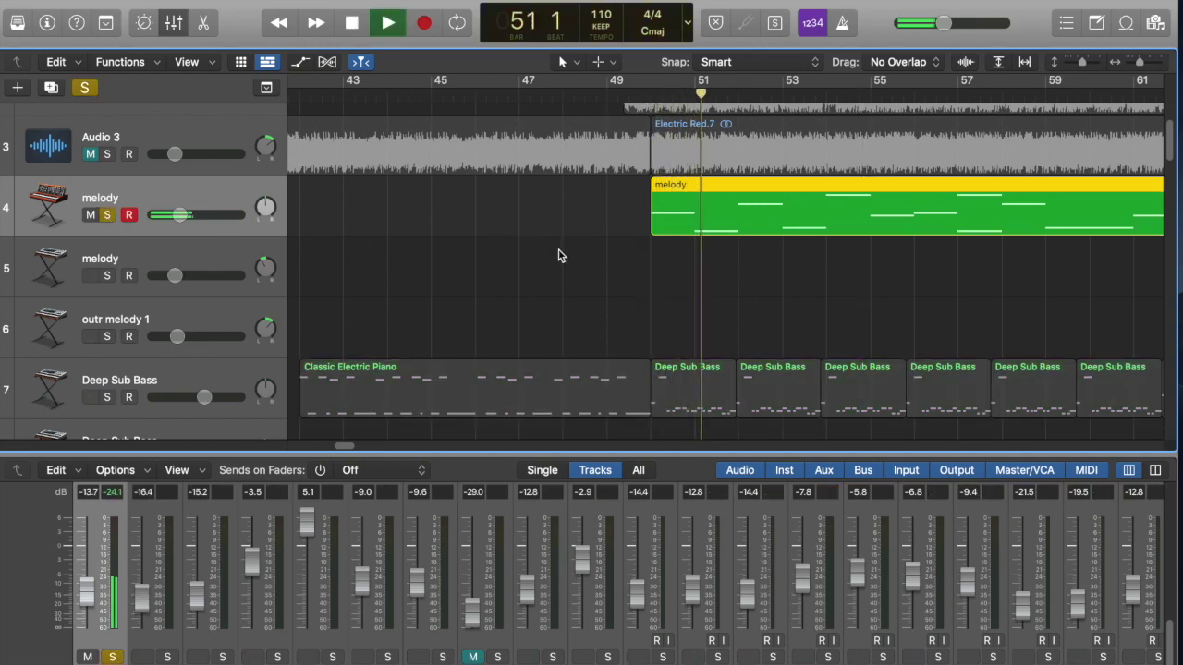
Add Audio 19 and Audio 20 to the solo one after the other during playback, and stop in bar 54
{"action": "scroll", "coordinate": [559, 252], "scroll_direction": "down", "scroll_amount": 10}
{"action": "scroll", "coordinate": [560, 250], "scroll_direction": "down", "scroll_amount": 10}
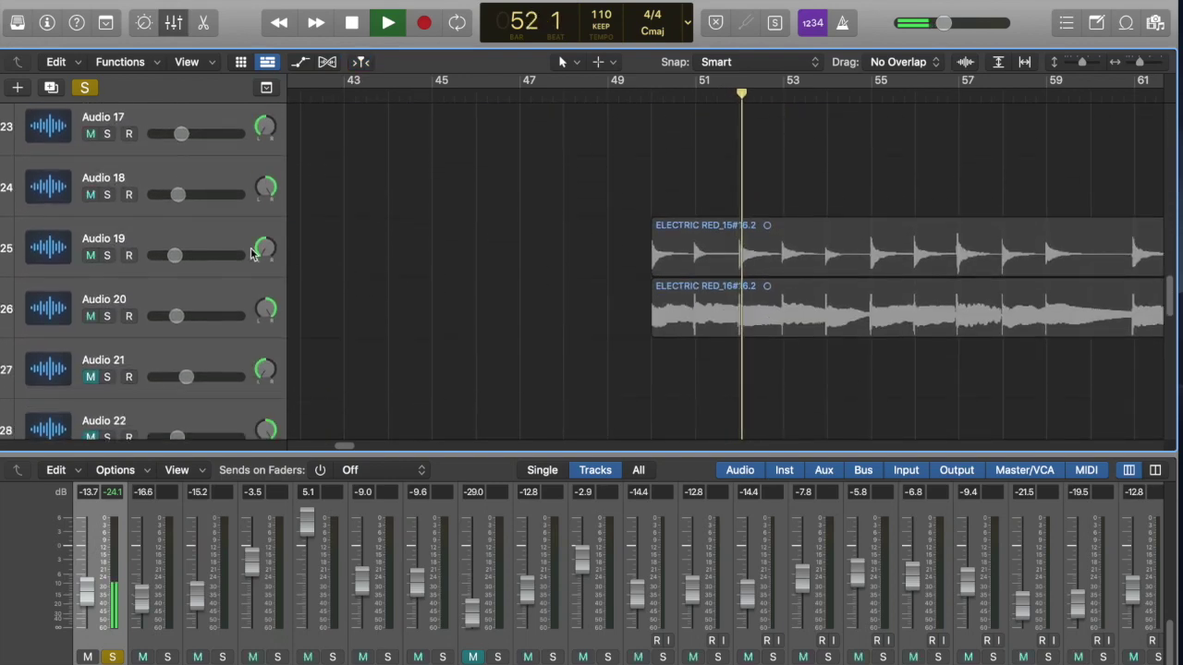
{"action": "left_click", "coordinate": [108, 256]}
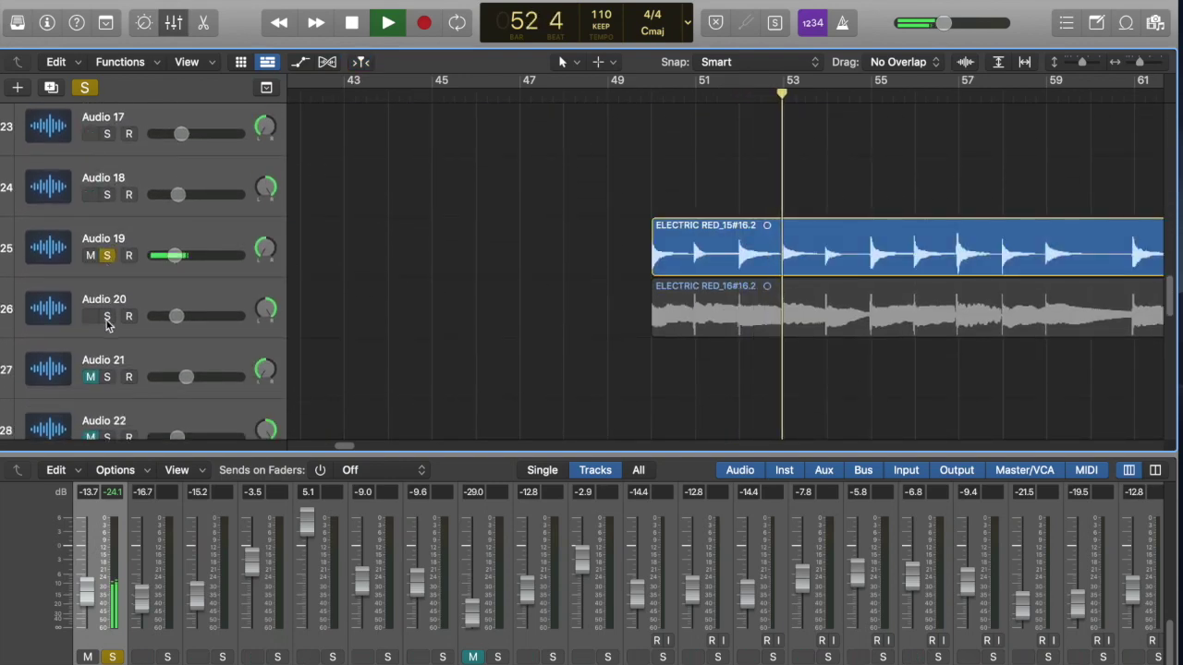
{"action": "left_click", "coordinate": [107, 316]}
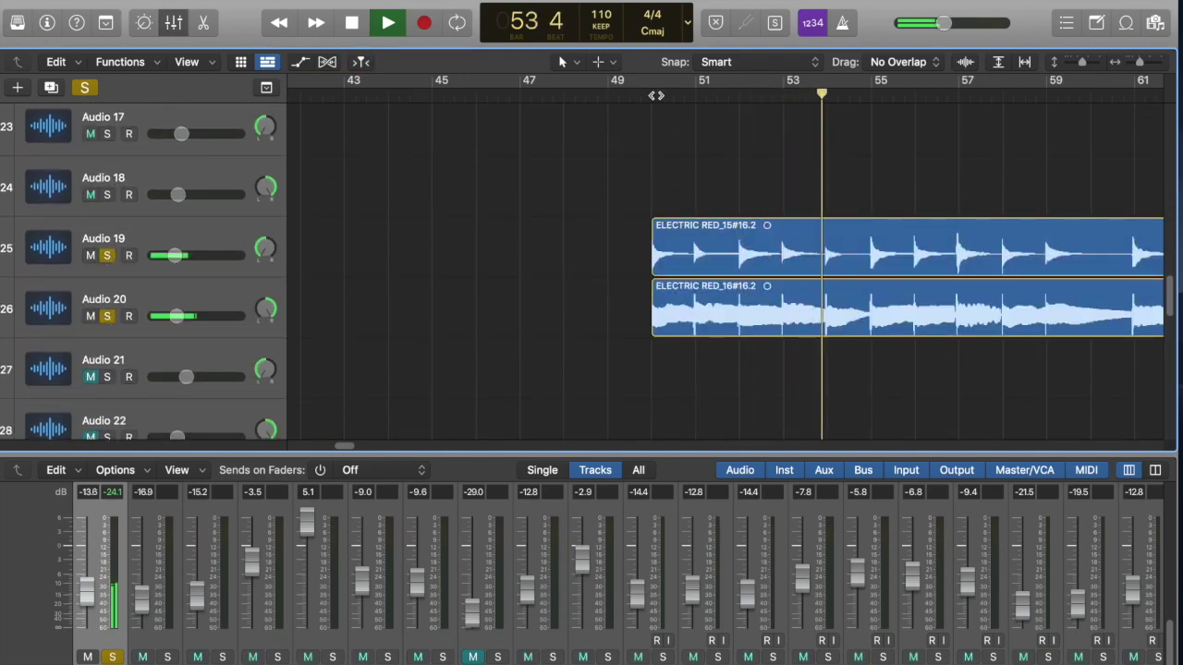
{"action": "key", "text": "space"}
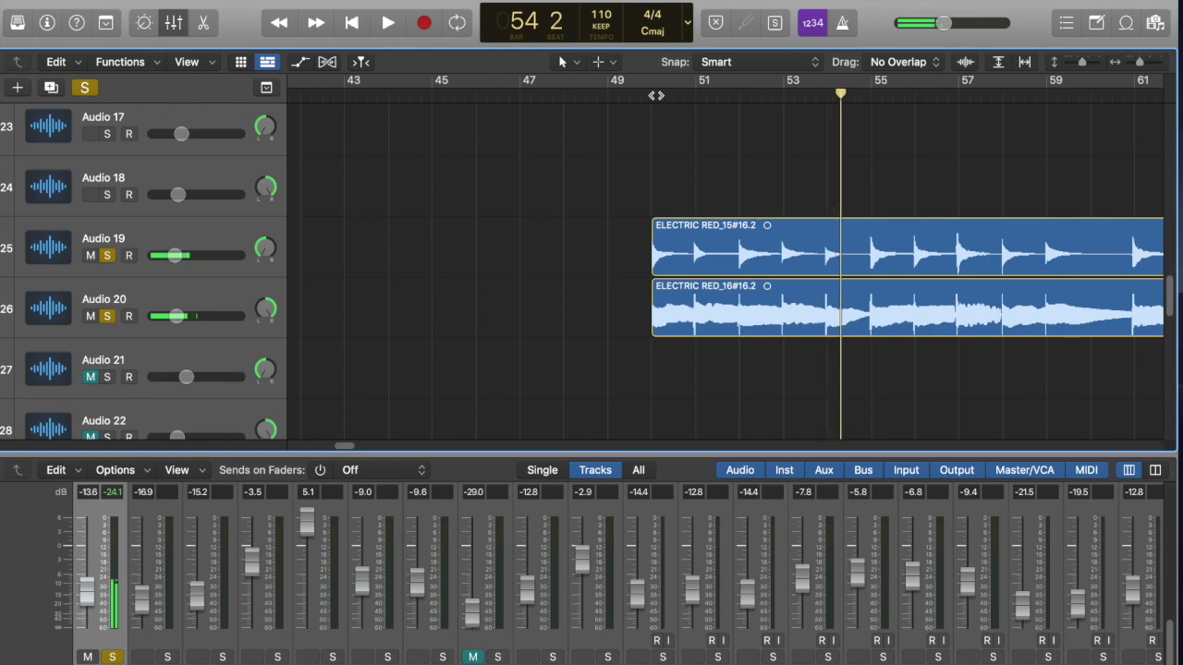
Turn off solo on Audio 19, Audio 20 and the melody track
{"action": "left_click", "coordinate": [107, 256]}
{"action": "left_click", "coordinate": [107, 316]}
{"action": "scroll", "coordinate": [983, 120], "scroll_direction": "up", "scroll_amount": 20}
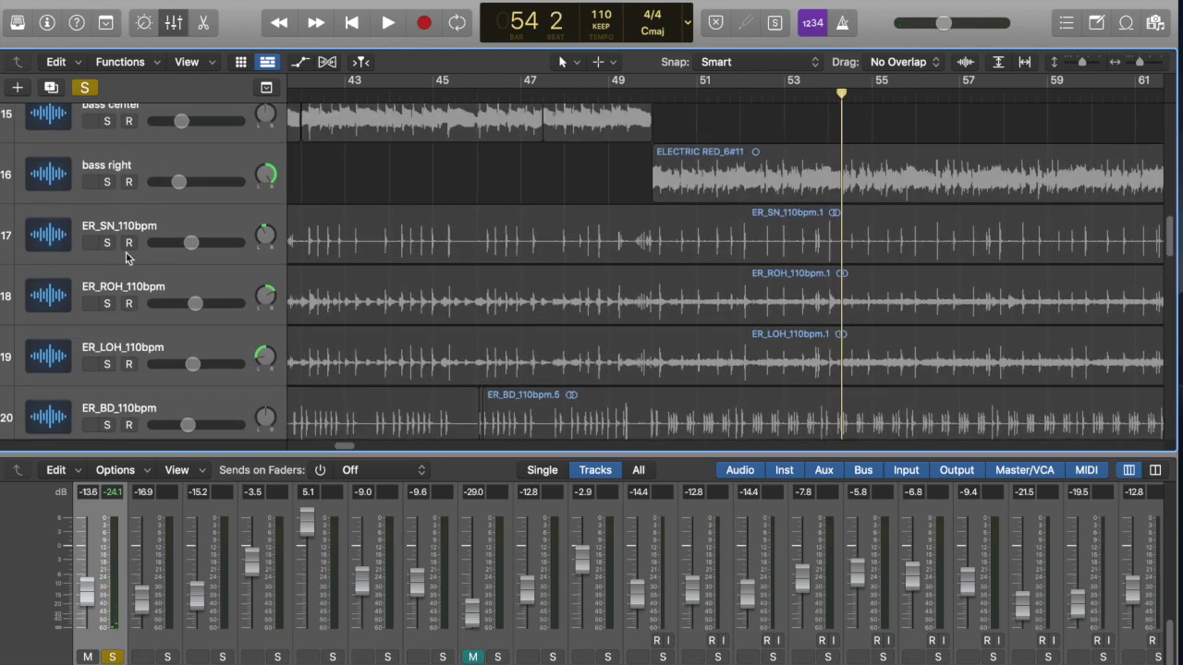
{"action": "scroll", "coordinate": [243, 229], "scroll_direction": "up", "scroll_amount": 5}
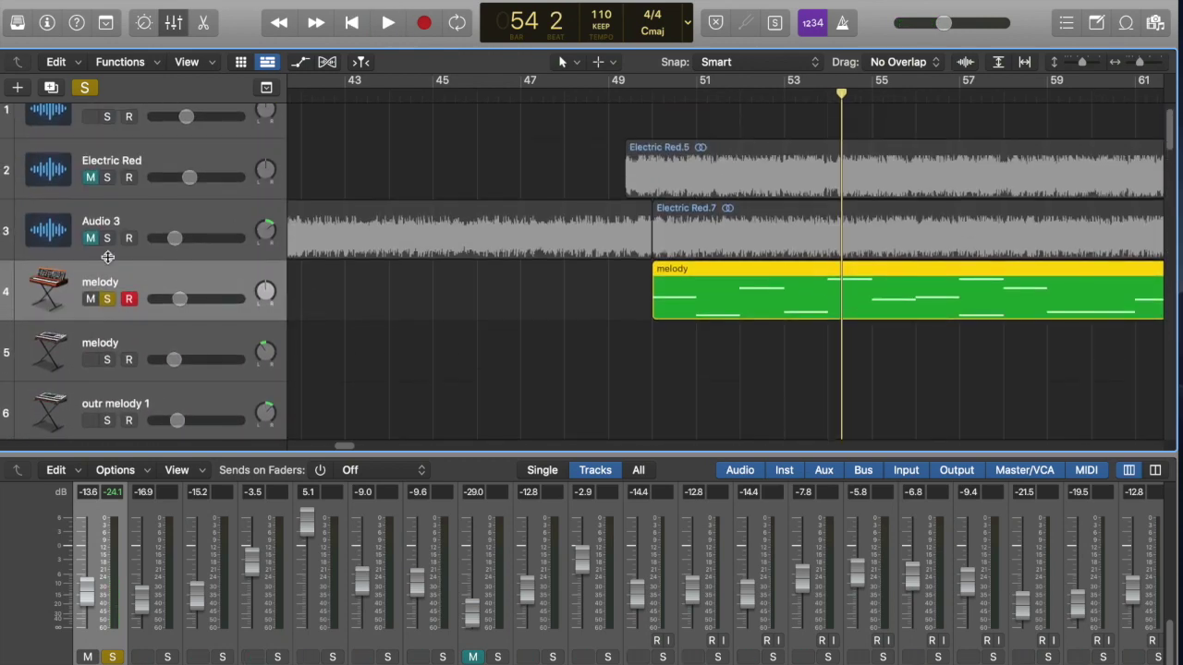
{"action": "left_click", "coordinate": [107, 303]}
Select the bass left track and bring its audio effect inserts into view in the mixer
{"action": "scroll", "coordinate": [704, 141], "scroll_direction": "down", "scroll_amount": 4}
{"action": "scroll", "coordinate": [704, 135], "scroll_direction": "down", "scroll_amount": 4}
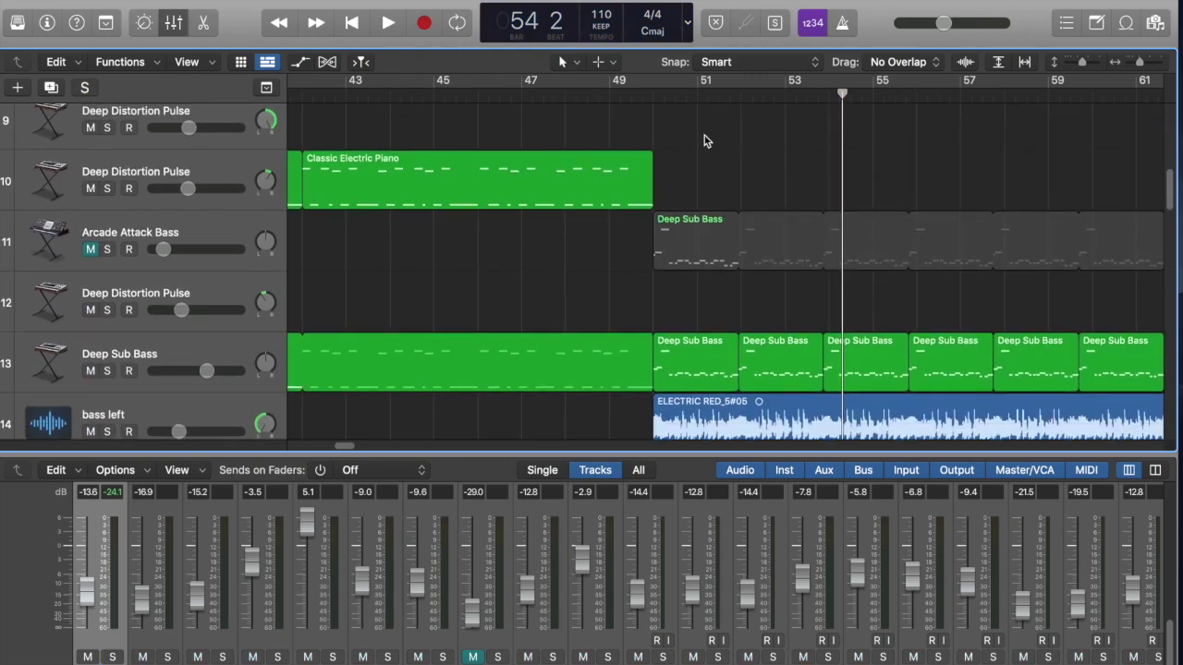
{"action": "scroll", "coordinate": [704, 135], "scroll_direction": "down", "scroll_amount": 4}
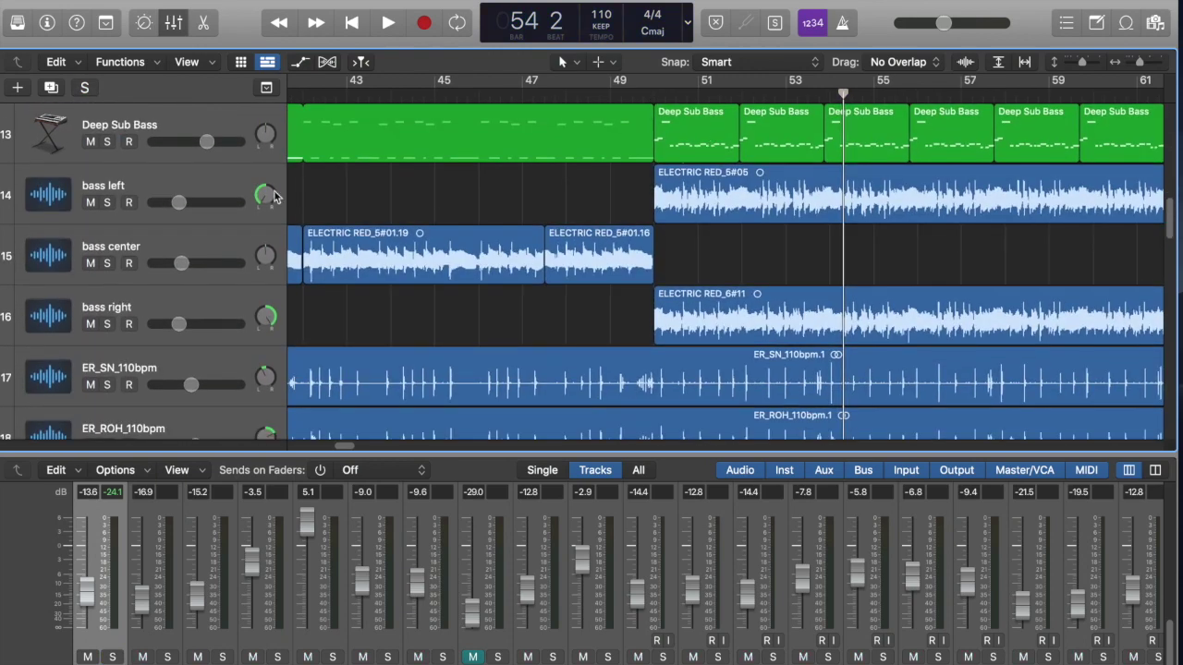
{"action": "left_click", "coordinate": [137, 189]}
{"action": "scroll", "coordinate": [646, 528], "scroll_direction": "up", "scroll_amount": 5}
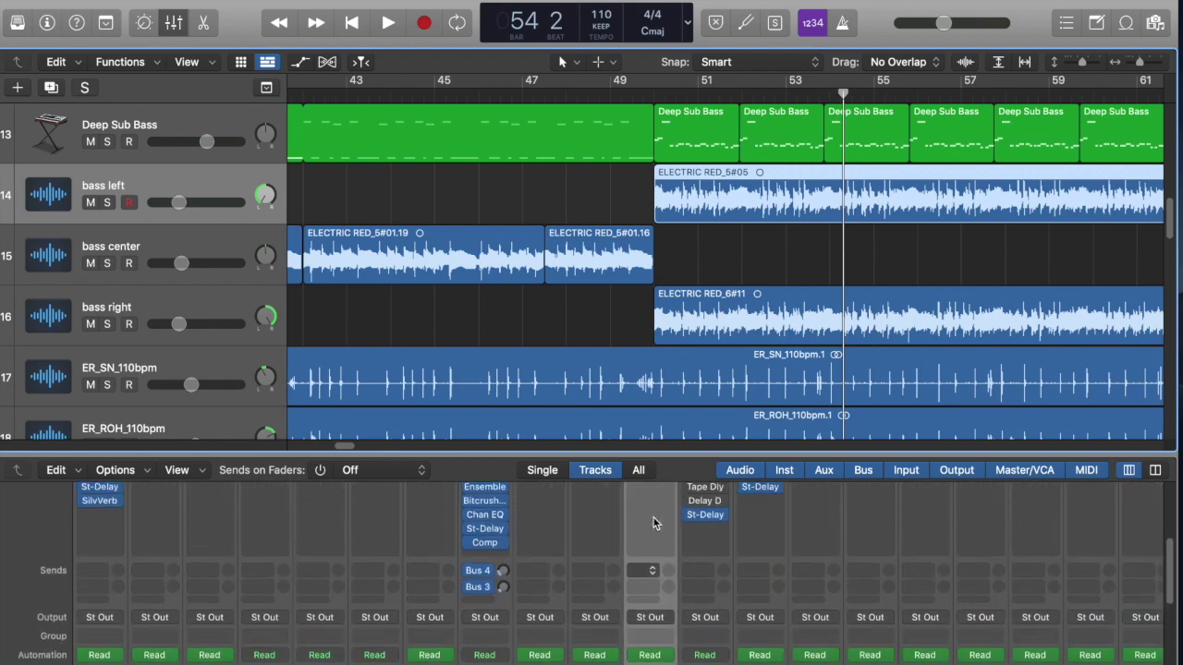
{"action": "scroll", "coordinate": [653, 522], "scroll_direction": "up", "scroll_amount": 1}
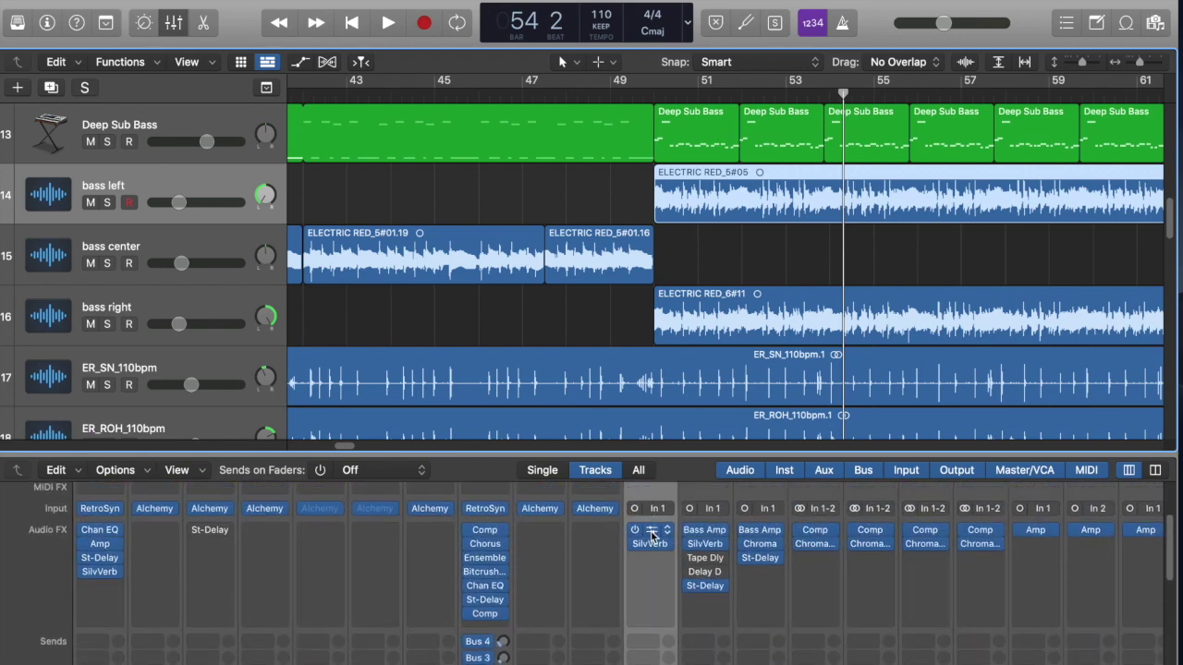
Select the bass center track, examine its Bass Amp Designer settings, and close the plug-in window
{"action": "left_click", "coordinate": [211, 252]}
{"action": "mouse_move", "coordinate": [707, 538]}
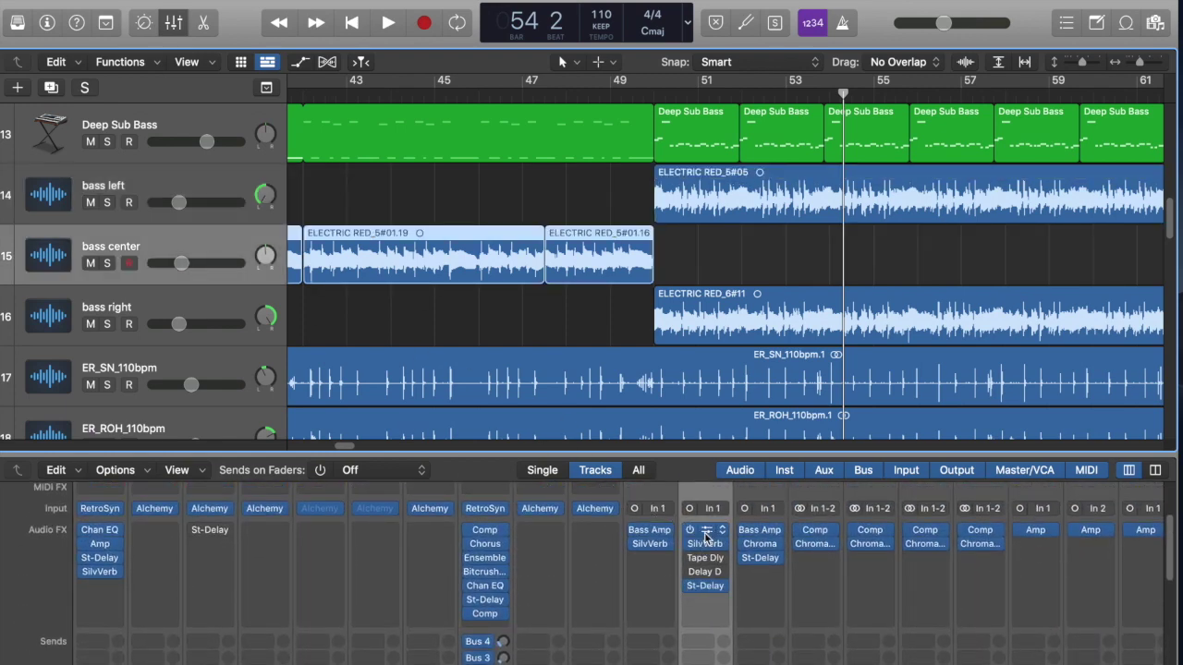
{"action": "left_click", "coordinate": [711, 532]}
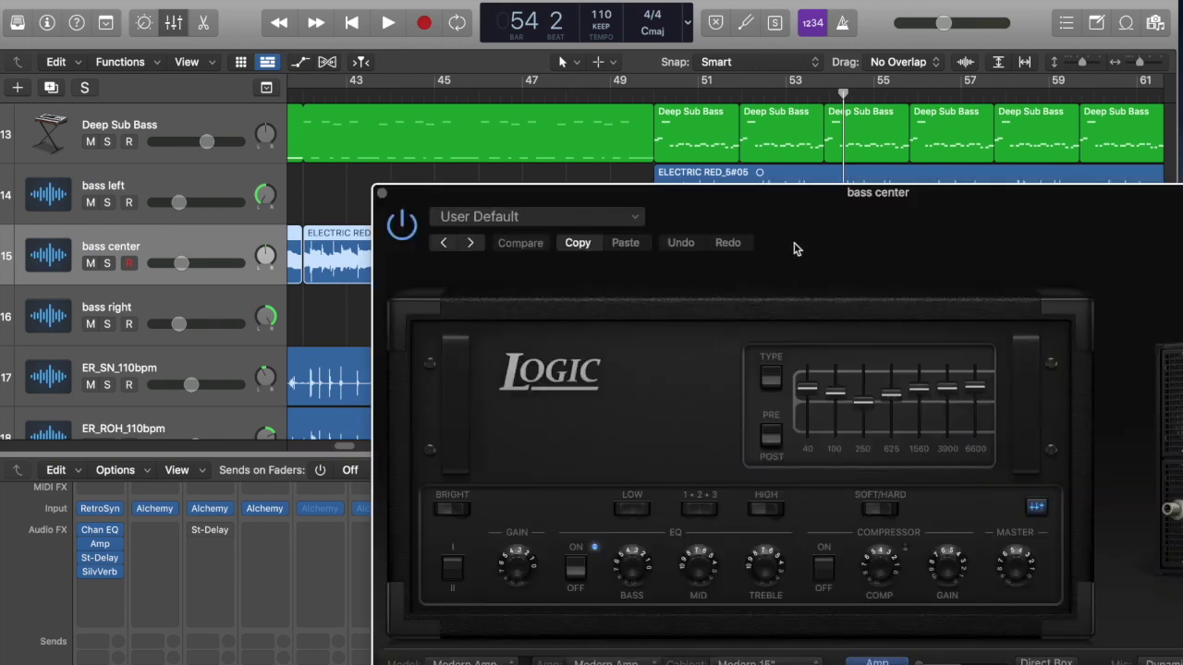
{"action": "left_click_drag", "start_coordinate": [786, 251], "coordinate": [674, 24]}
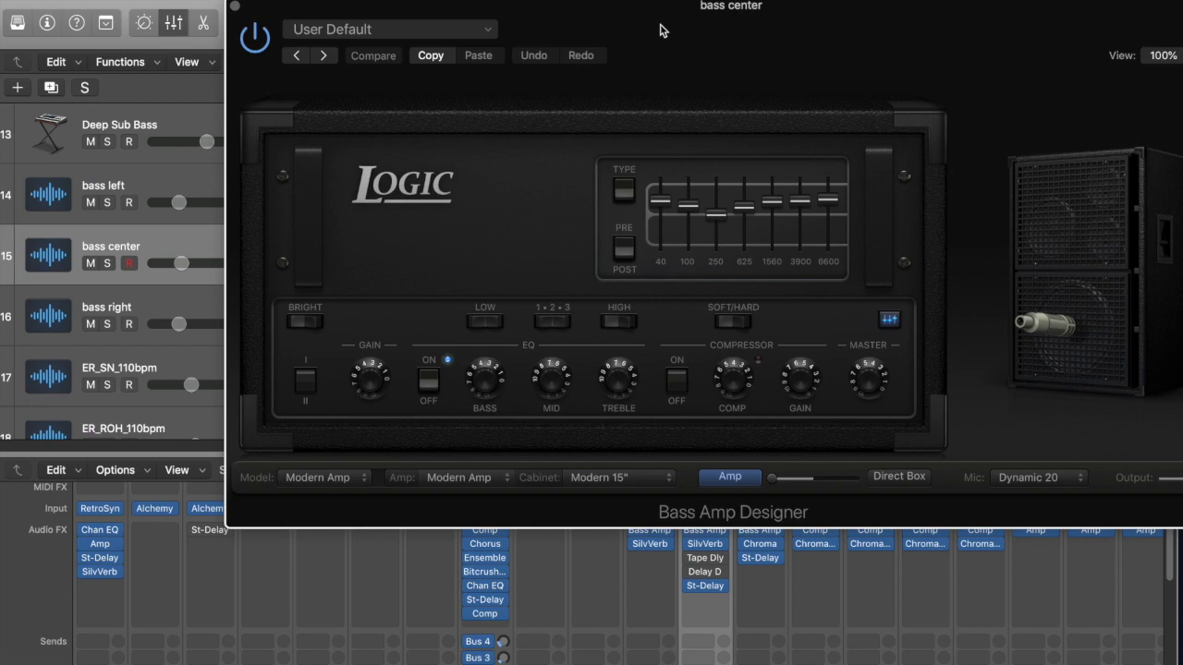
{"action": "left_click", "coordinate": [234, 6]}
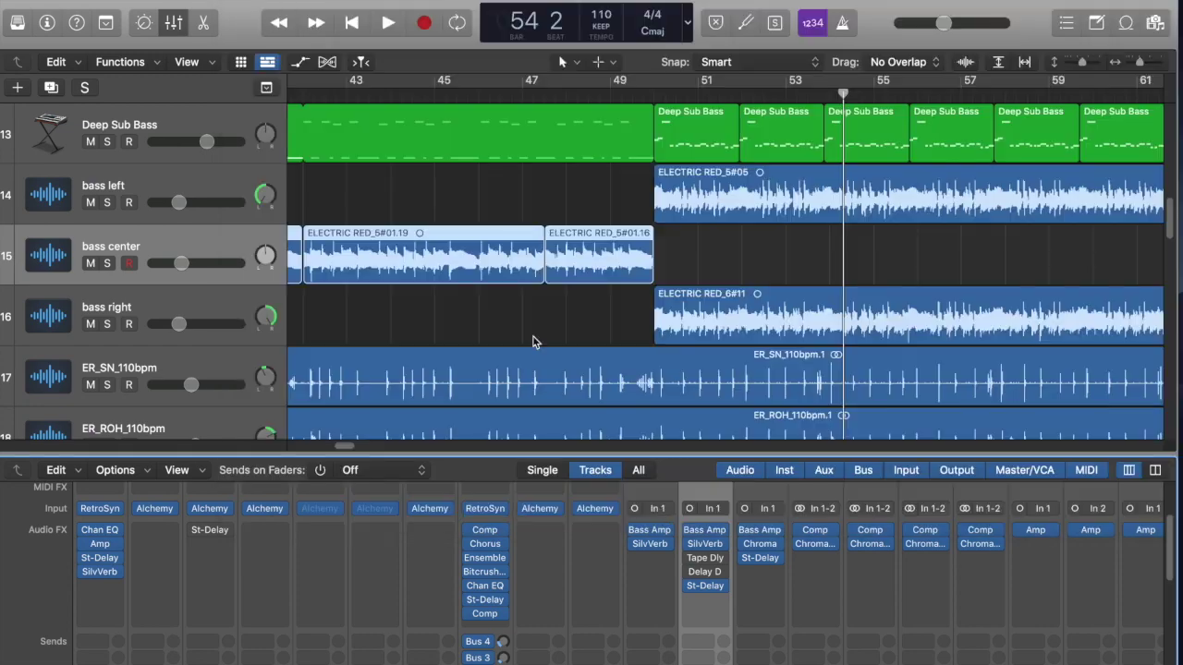
Examine the SilverVerb and stereo delay settings on the bass center track, closing each plug-in window
{"action": "left_click", "coordinate": [703, 547]}
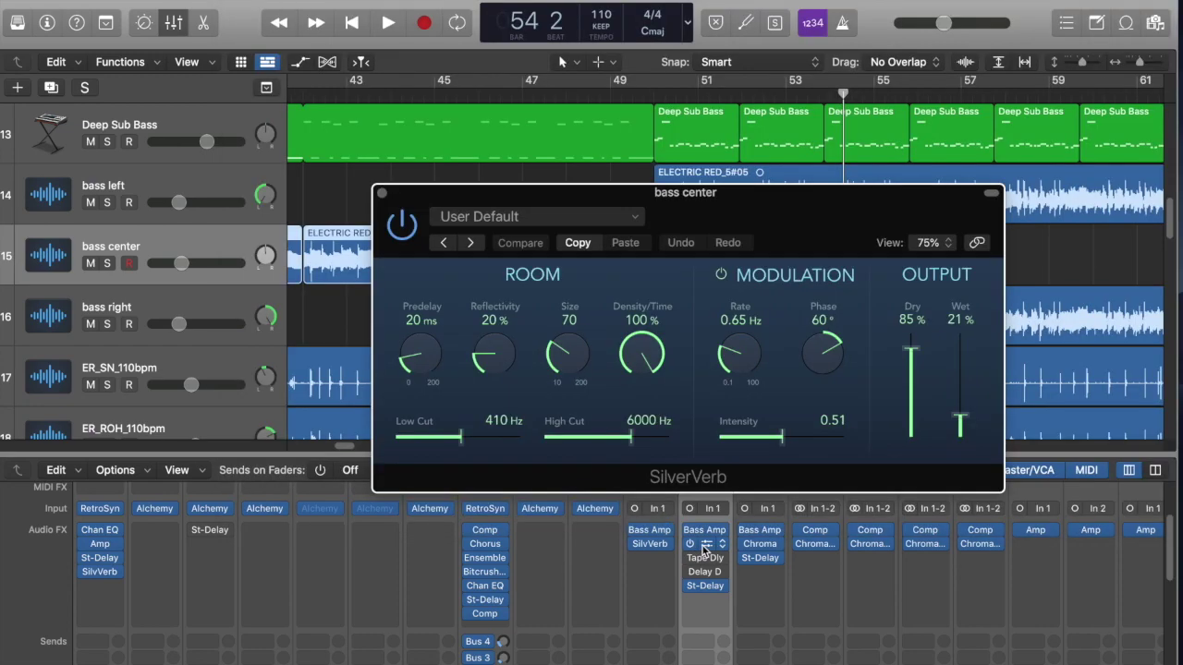
{"action": "left_click", "coordinate": [382, 193]}
{"action": "left_click", "coordinate": [701, 589]}
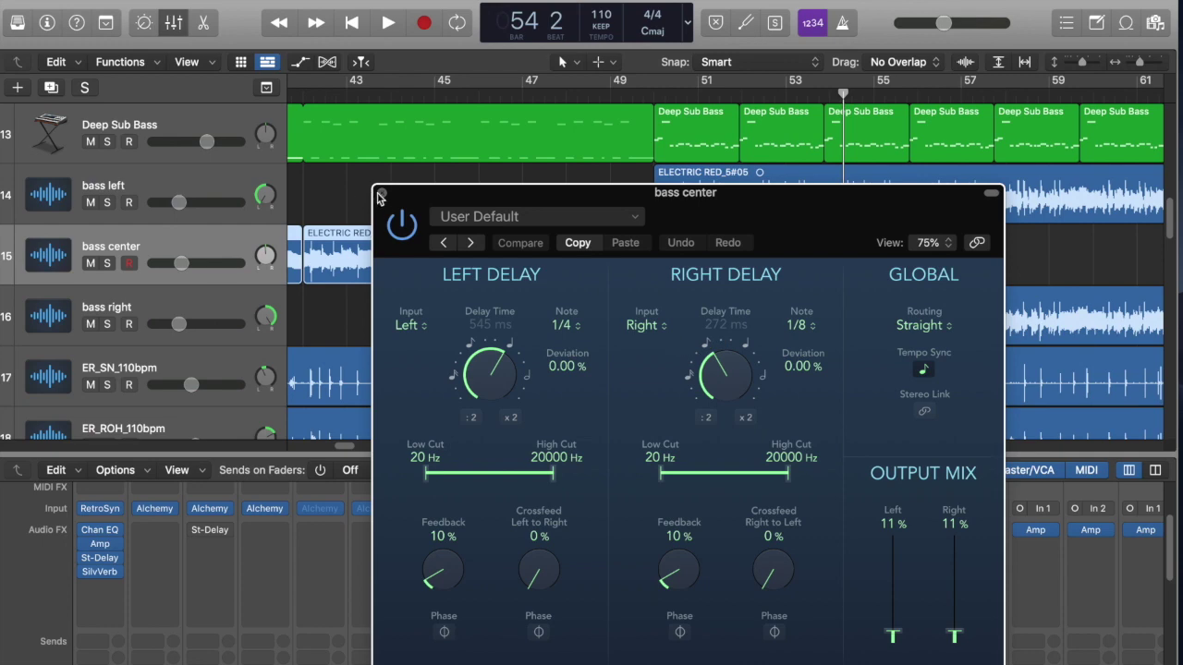
{"action": "left_click", "coordinate": [380, 194]}
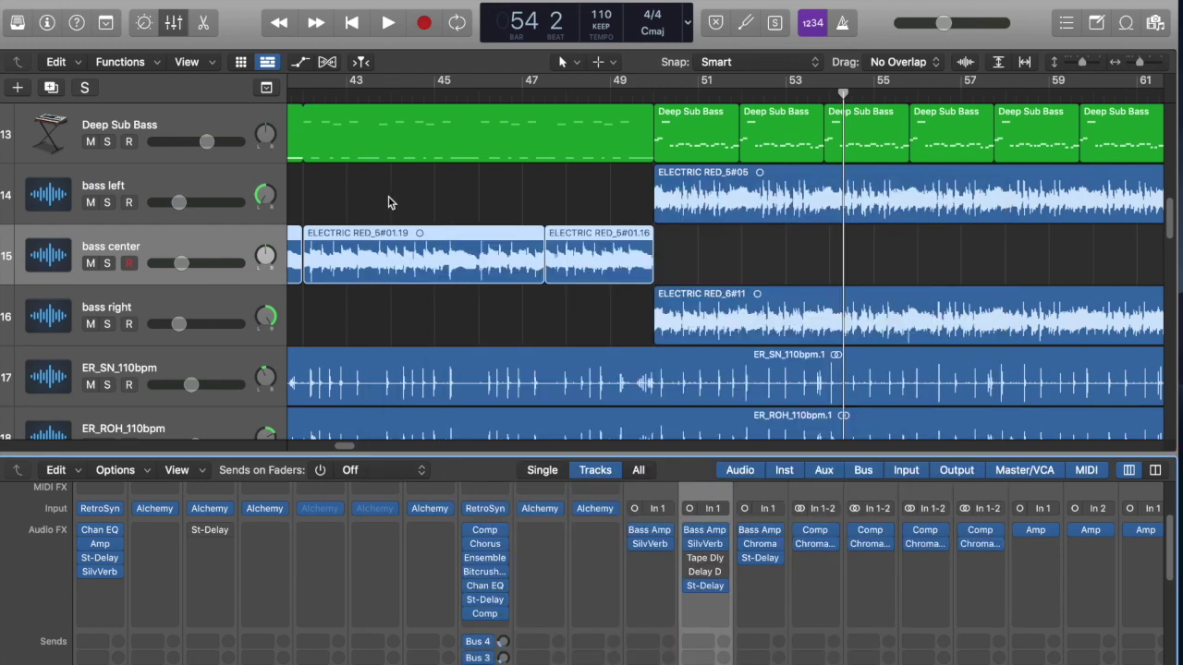
Compare the audio effect inserts of the bass left and bass right tracks
{"action": "left_click", "coordinate": [201, 180]}
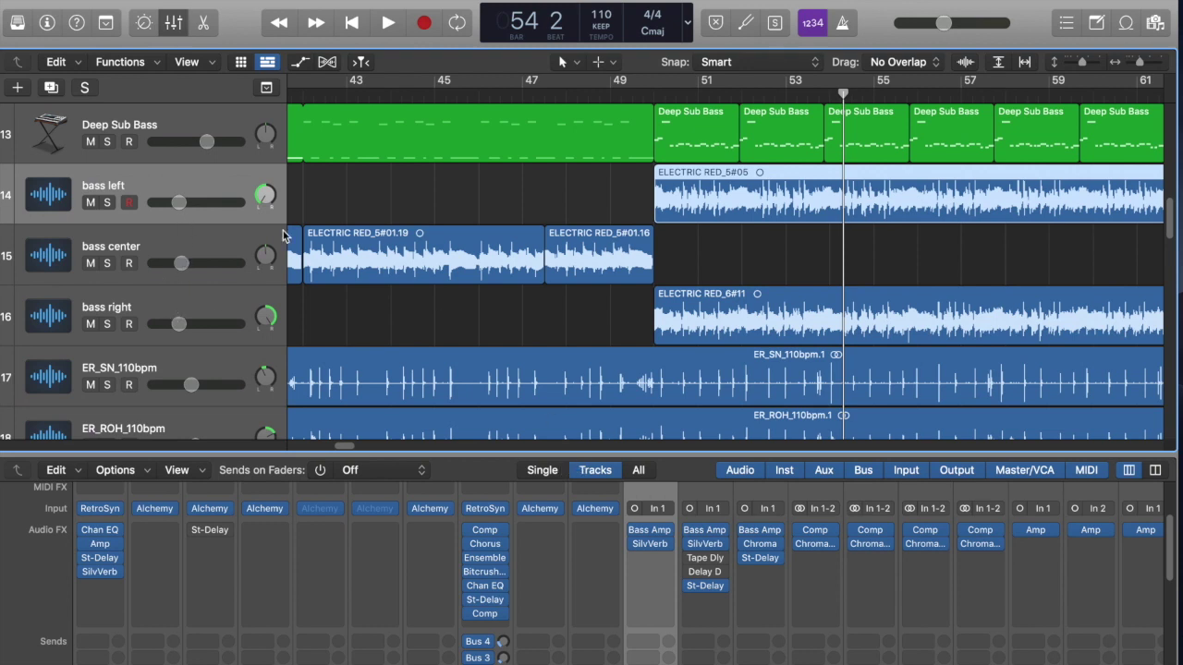
{"action": "mouse_move", "coordinate": [653, 548]}
{"action": "left_click", "coordinate": [184, 310]}
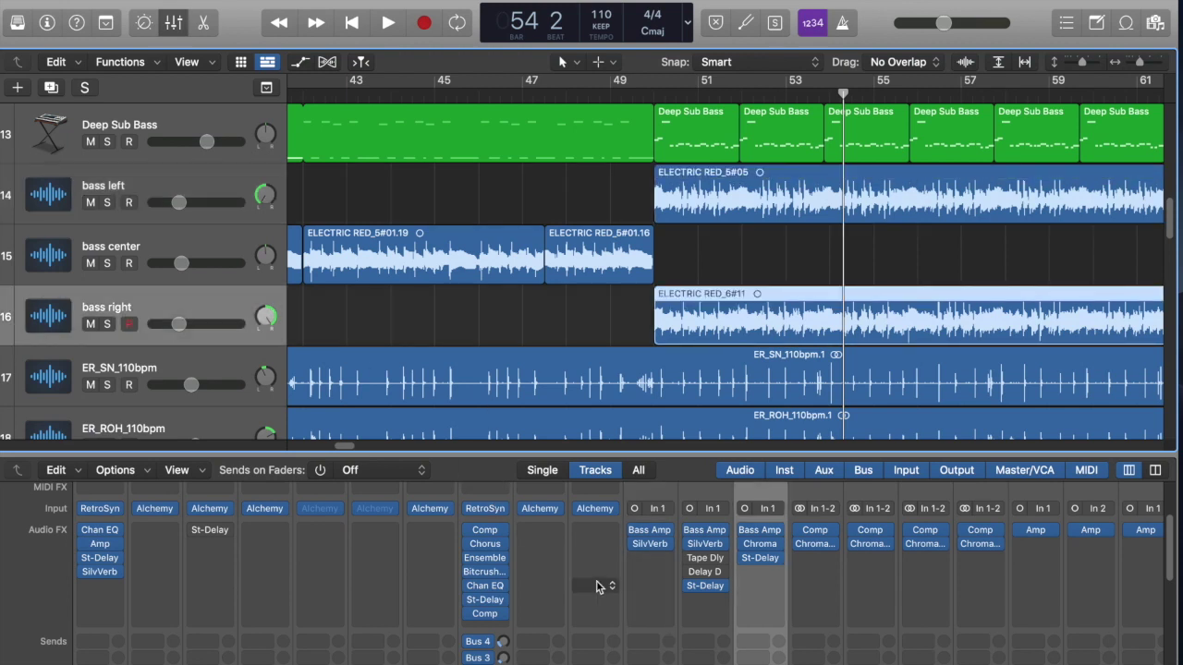